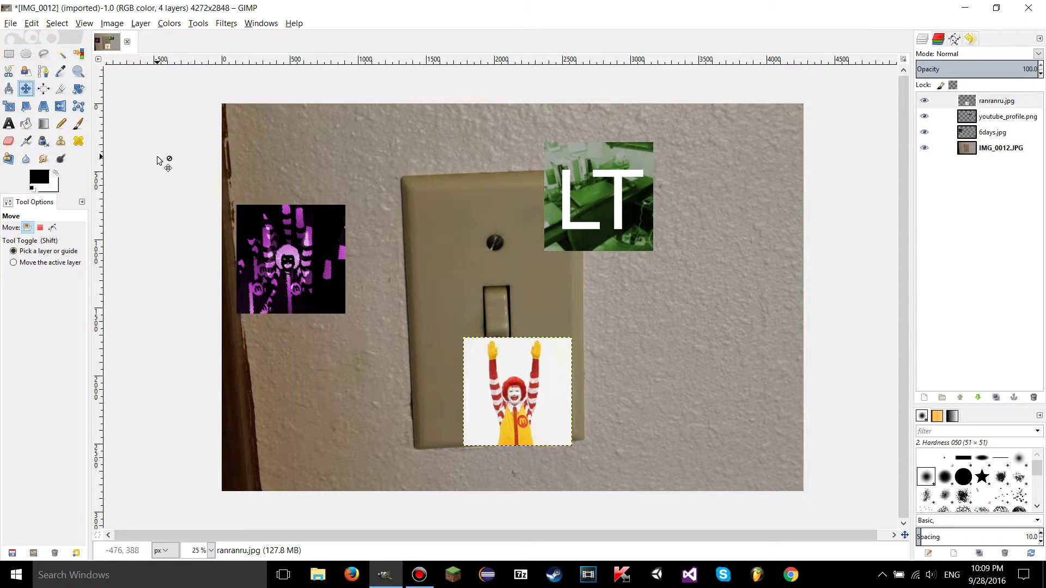
# Select the Alignment Tool from GIMP's toolbox.
pyautogui.click(45, 95)
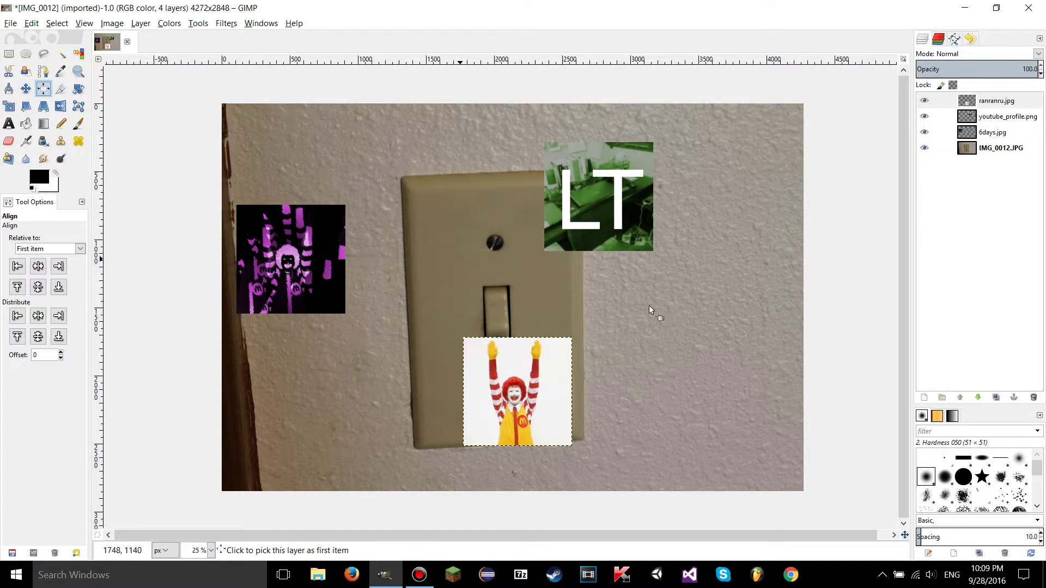
# Hide the ranranru.jpg, youtube_profile.png and 6days.jpg layers and make IMG_0012.JPG active.
pyautogui.click(925, 100)
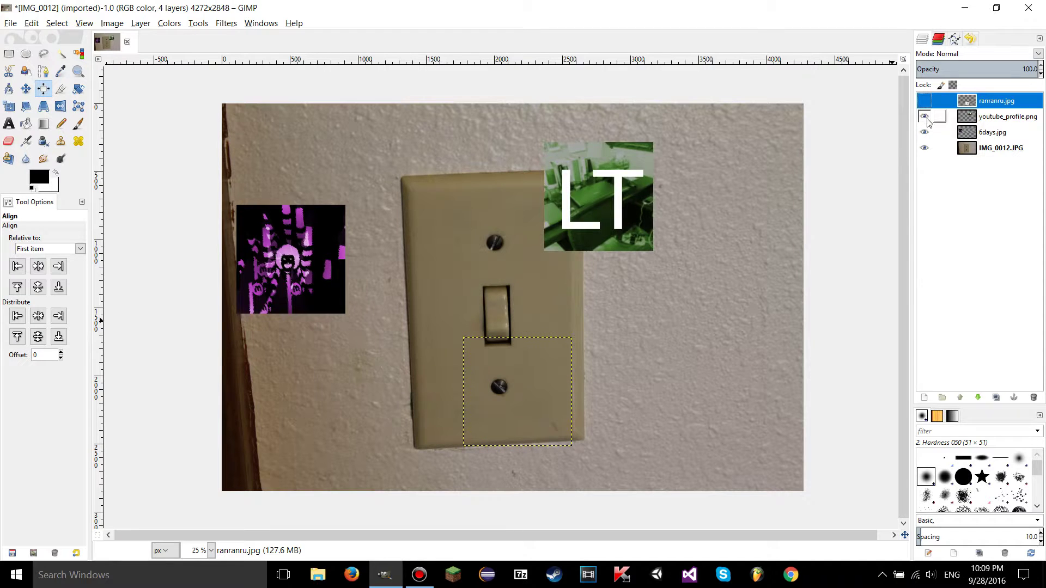
pyautogui.click(924, 116)
pyautogui.click(925, 133)
pyautogui.click(1019, 150)
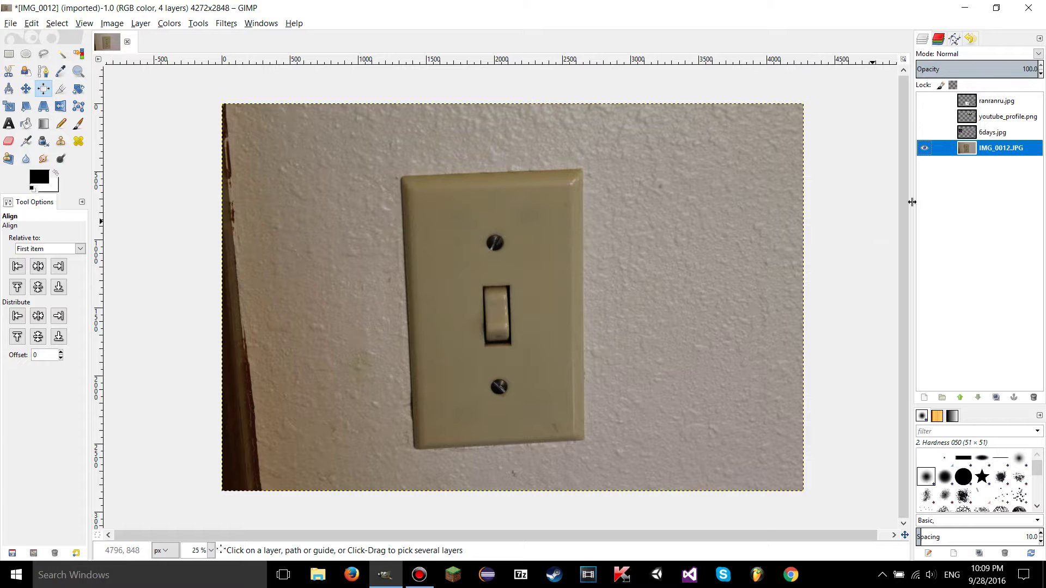
# Show the three overlay layers again and make ranranru.jpg the active layer.
pyautogui.click(924, 132)
pyautogui.click(924, 117)
pyautogui.click(924, 101)
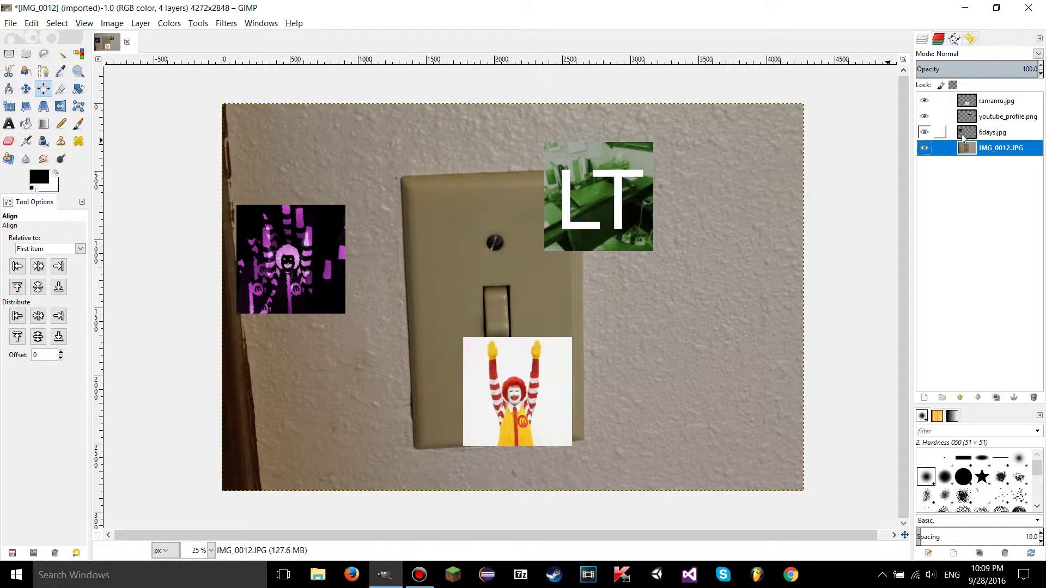
pyautogui.click(995, 104)
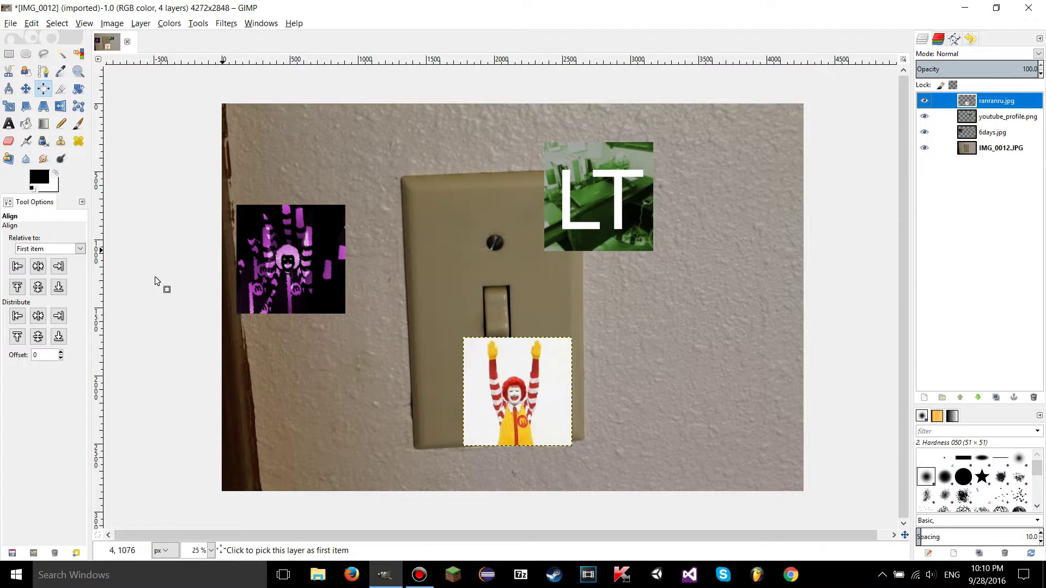
# Set the Align tool's Relative to option to Image.
pyautogui.click(34, 248)
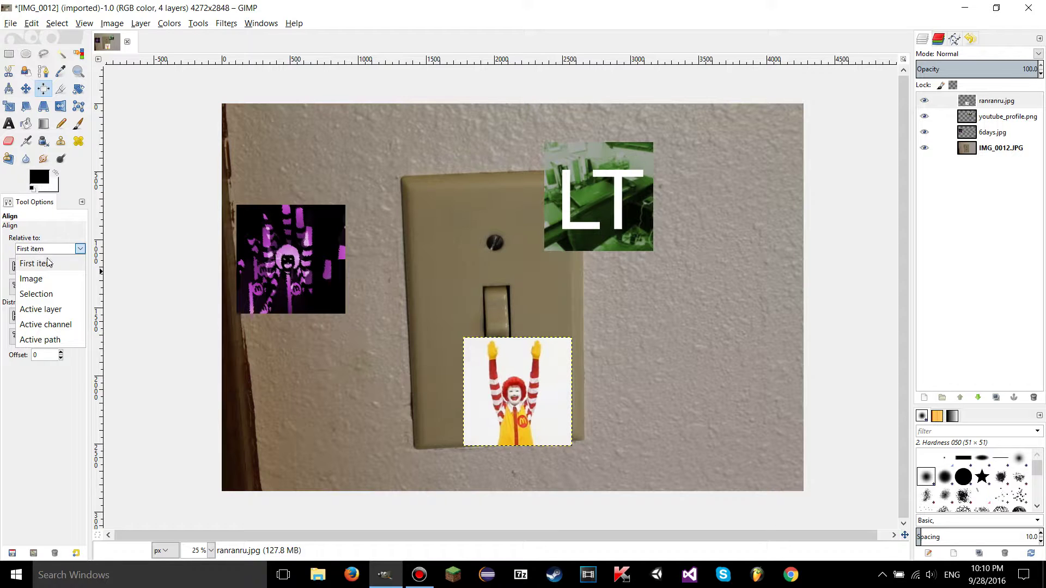
pyautogui.click(50, 282)
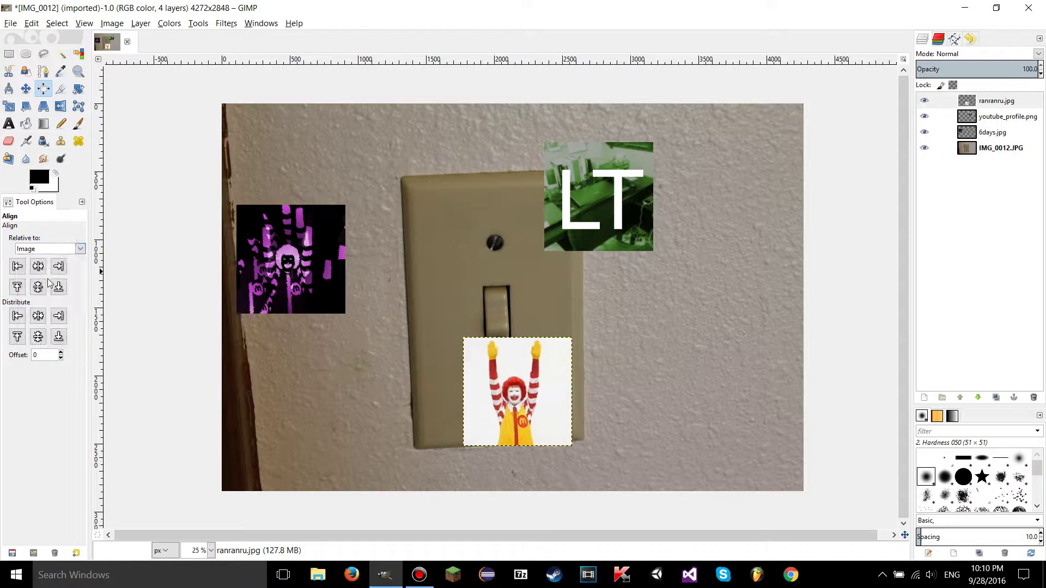
pyautogui.click(38, 251)
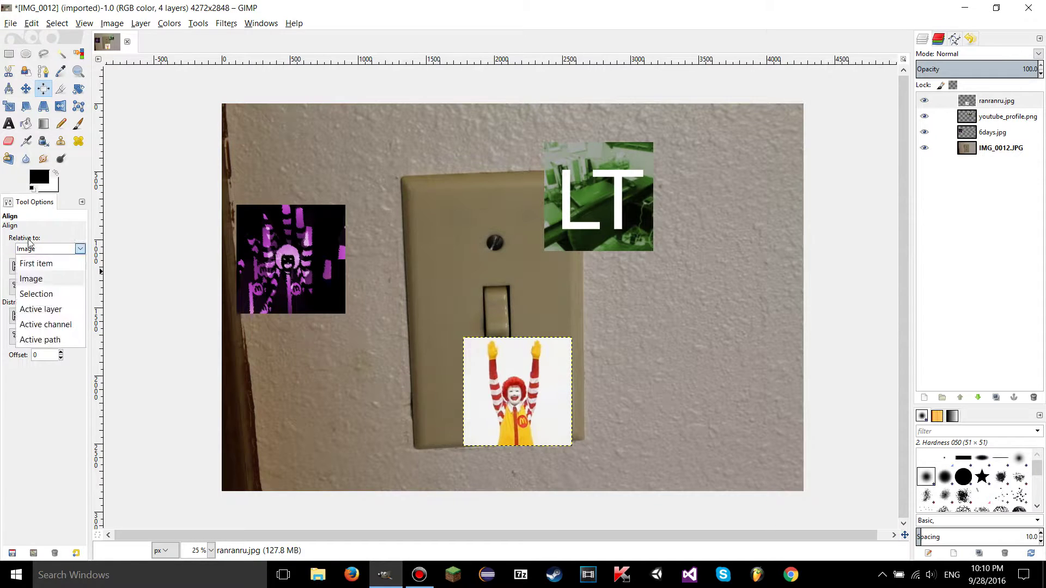
pyautogui.click(46, 283)
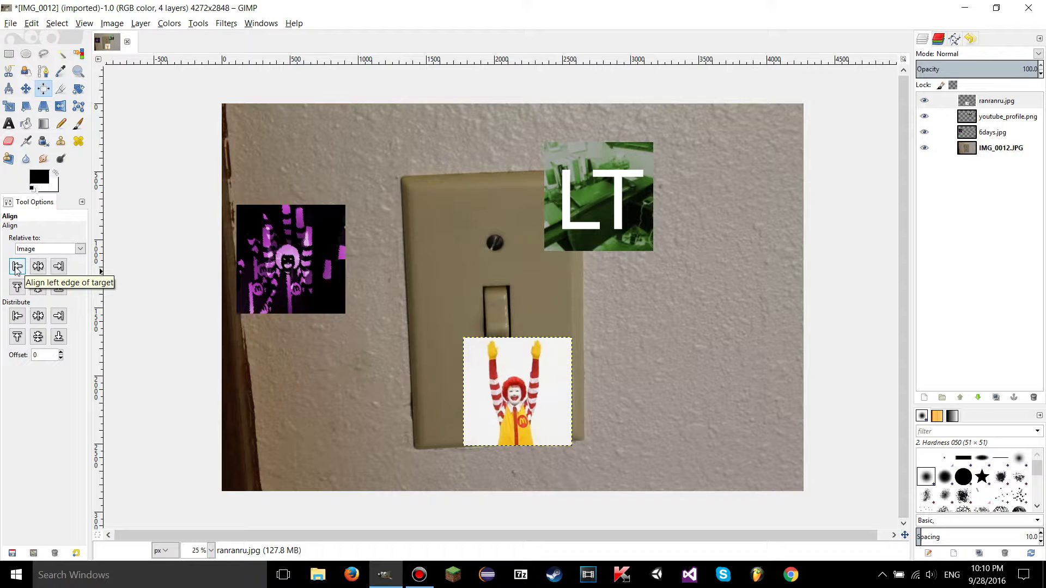
# Keep Image as the alignment reference and pick the Ronald layer on the canvas.
pyautogui.click(30, 251)
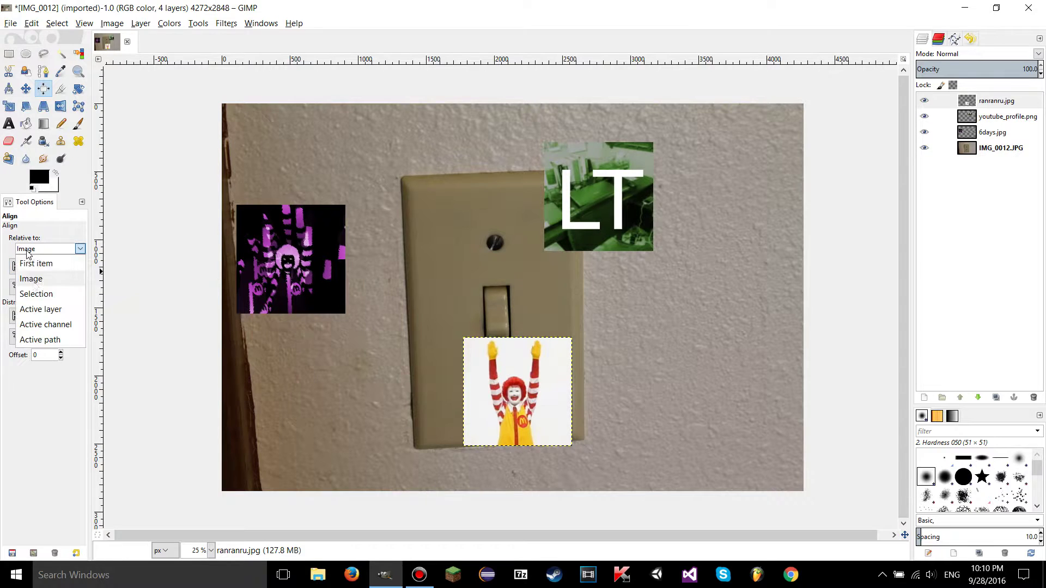
pyautogui.click(31, 279)
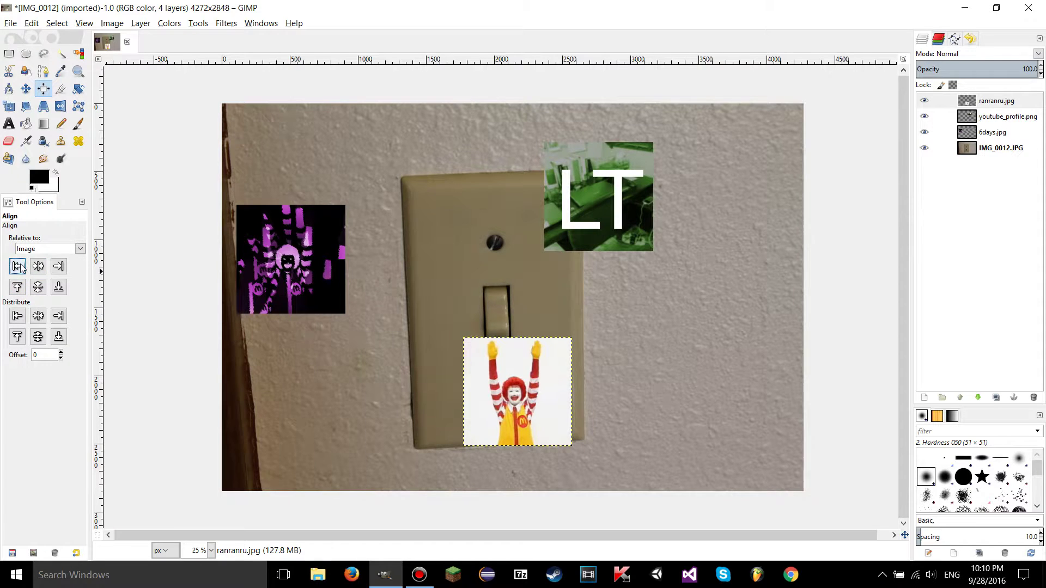
pyautogui.click(515, 370)
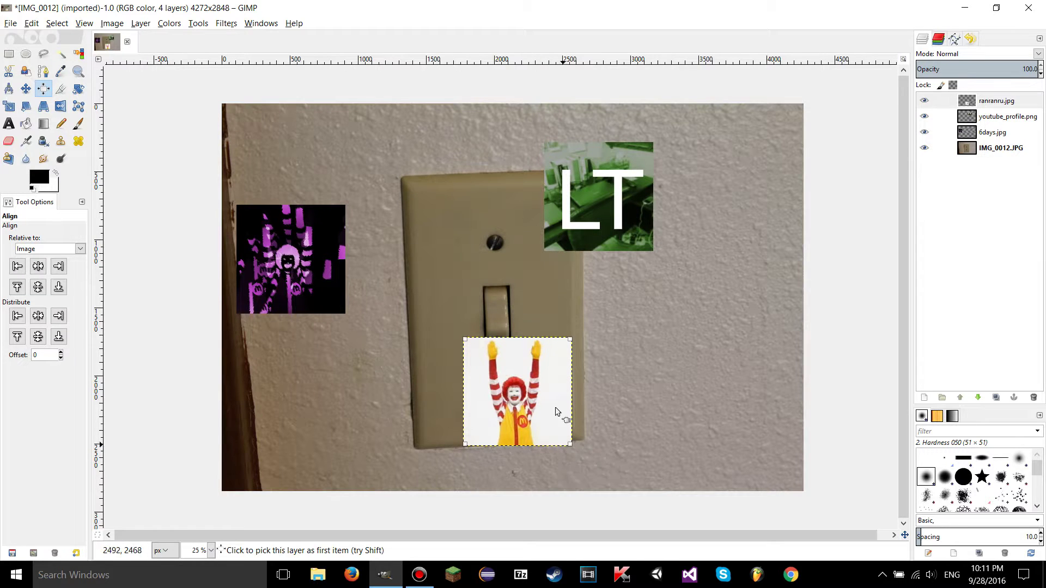
# Try left, right, bottom and top alignment, then centre Ronald vertically and horizontally.
pyautogui.click(18, 267)
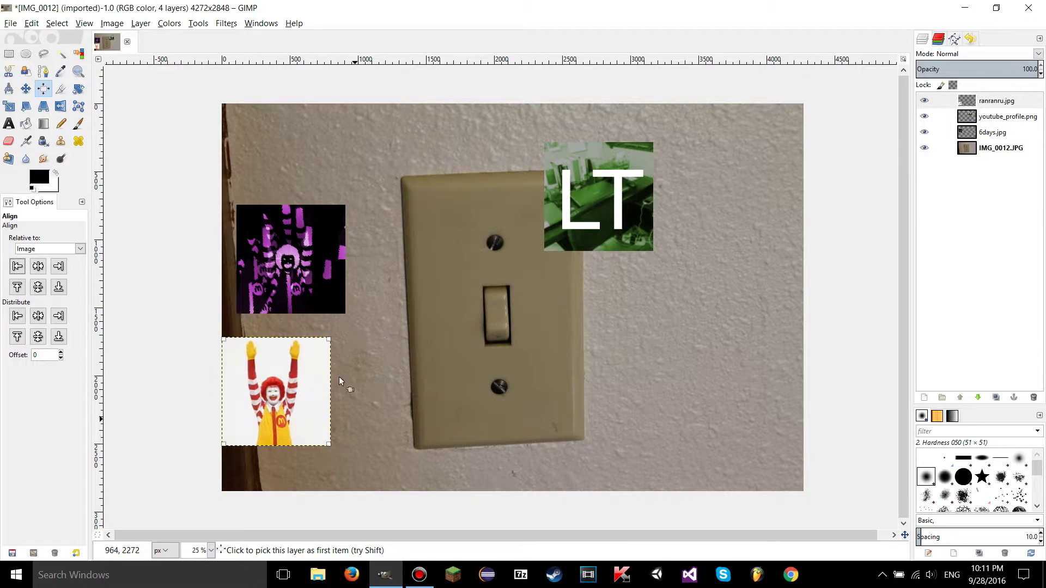
pyautogui.click(58, 267)
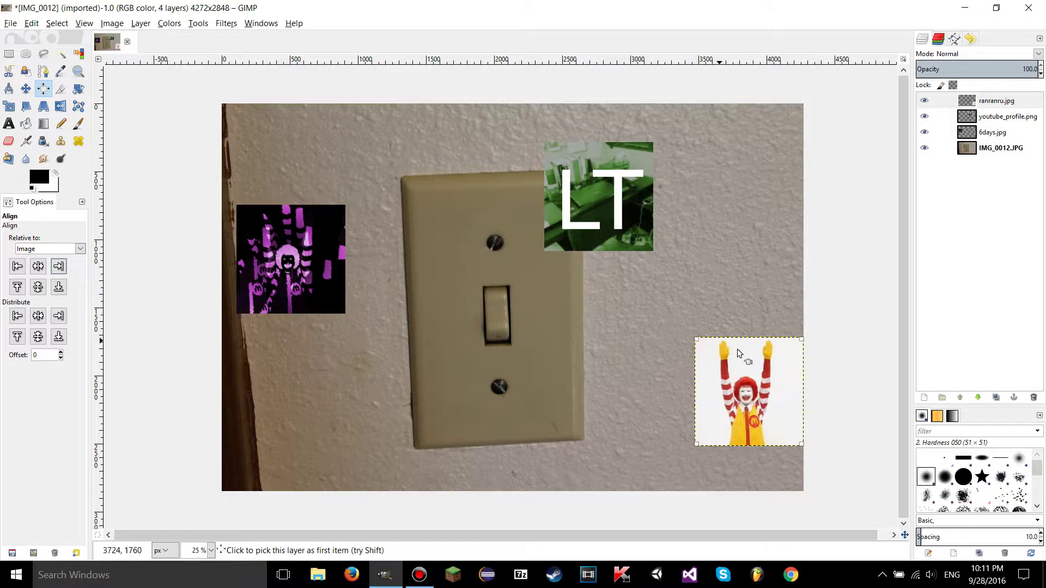
pyautogui.click(60, 288)
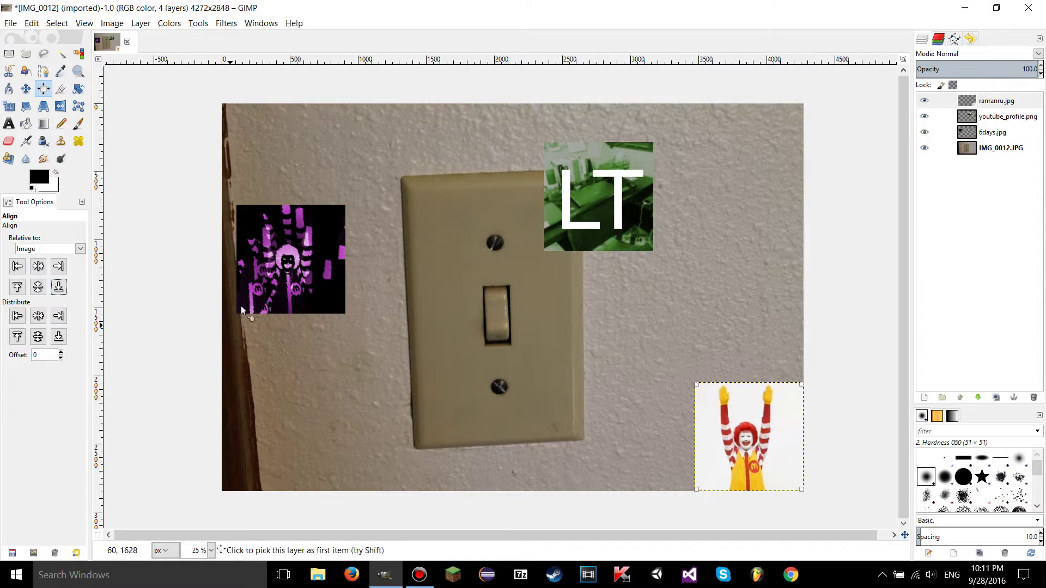
pyautogui.click(17, 287)
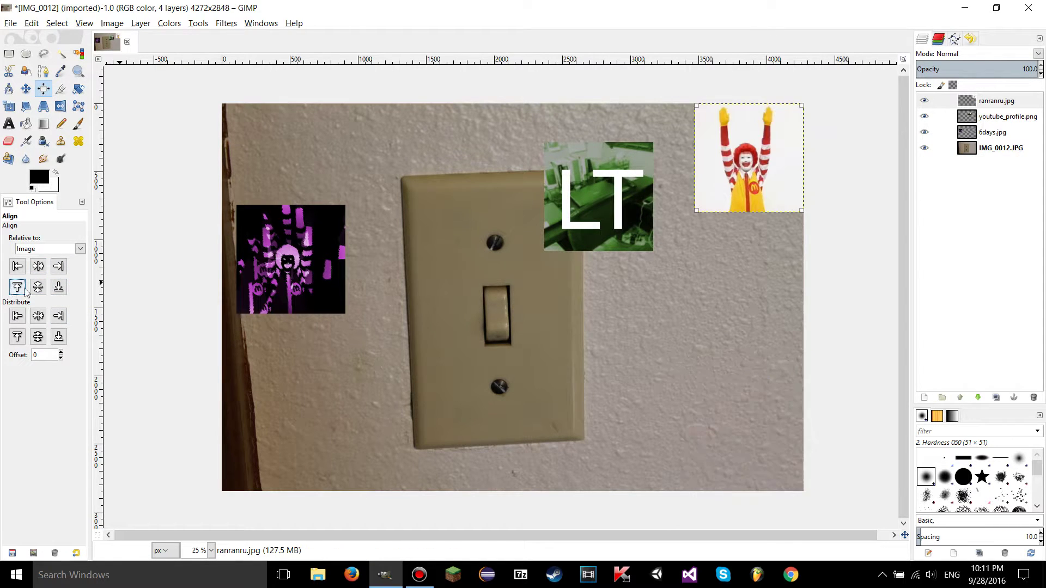
pyautogui.click(38, 289)
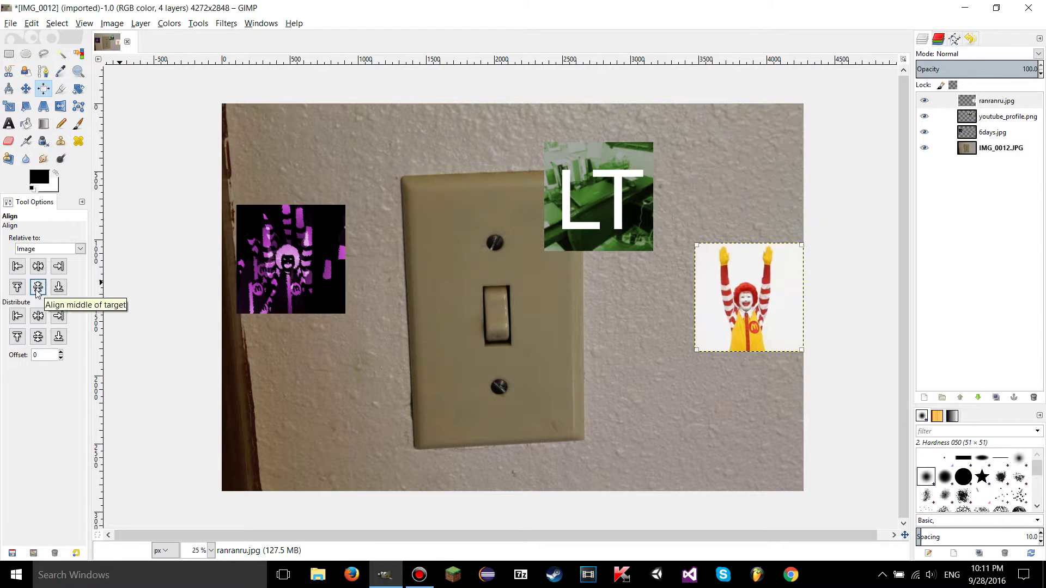
pyautogui.click(38, 266)
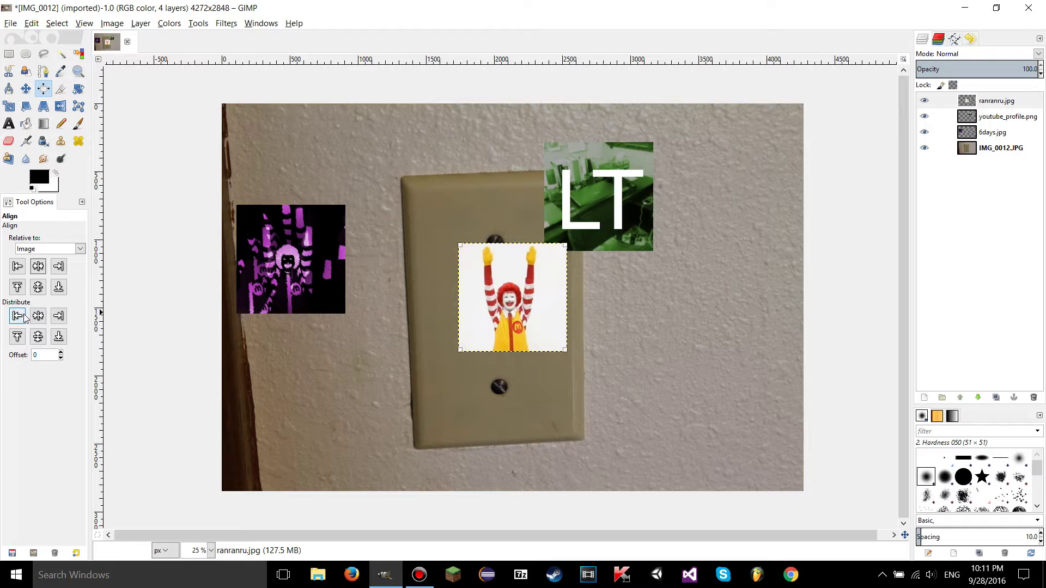
pyautogui.doubleClick(36, 355)
# Enter an offset of 800 and distribute Ronald's left, top and right edges.
pyautogui.write('800')
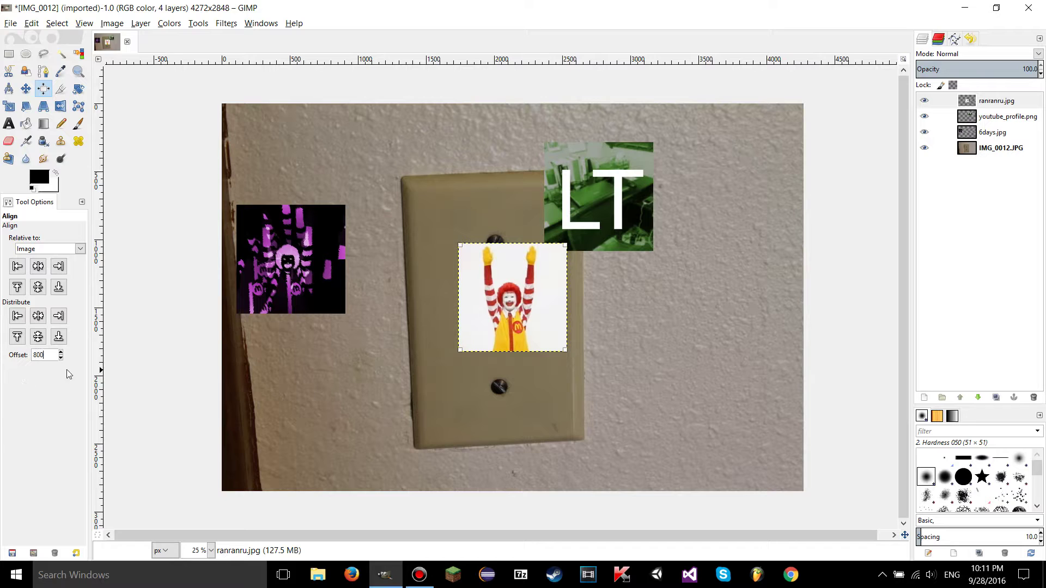
pyautogui.click(17, 316)
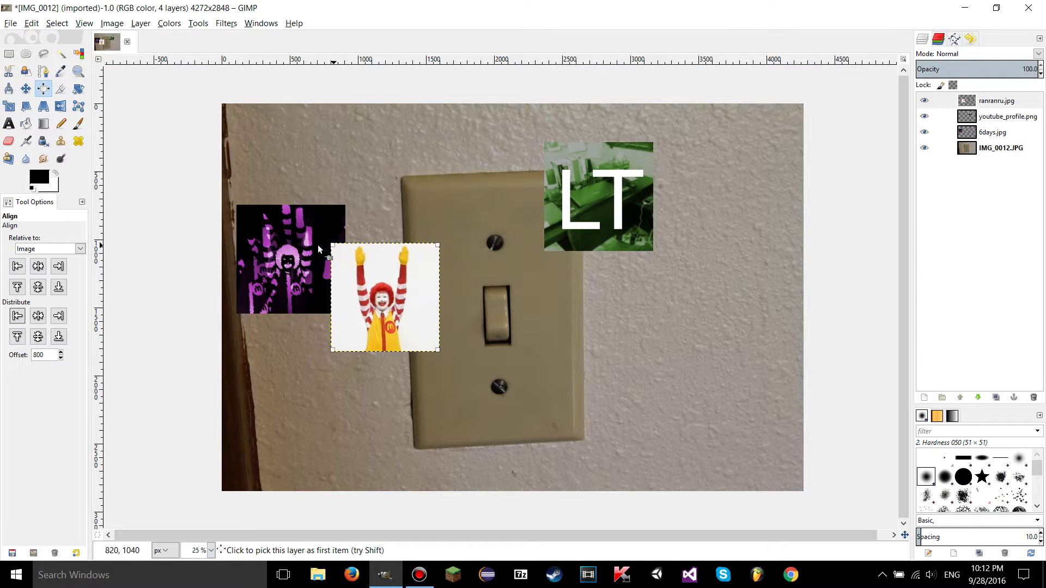
pyautogui.click(17, 337)
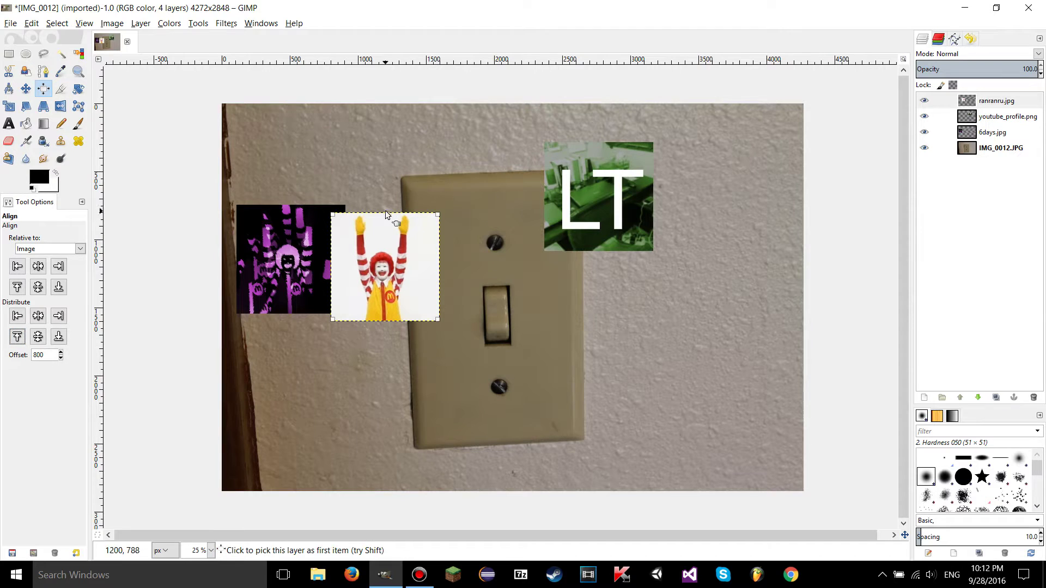
pyautogui.click(59, 317)
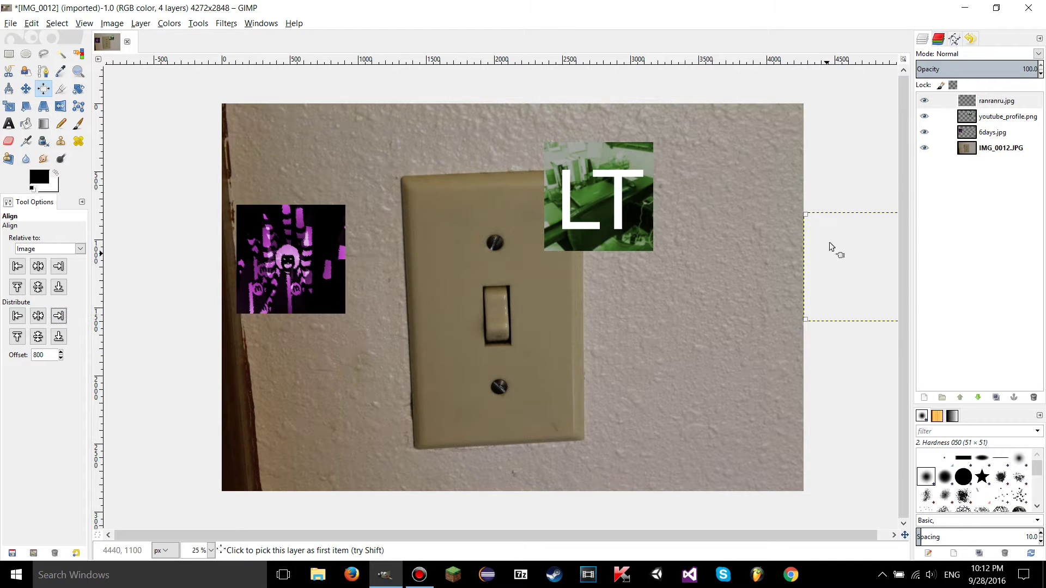
# Distribute Ronald's bottom edge, change the offset to -800, and redistribute bottom and right edges.
pyautogui.moveTo(462, 535); pyautogui.dragTo(534, 535)
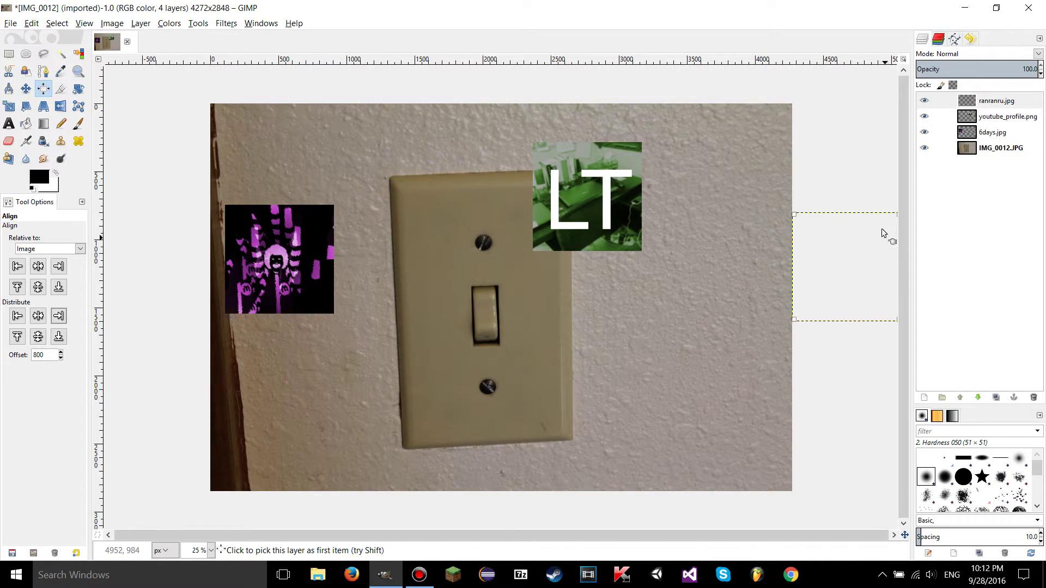
pyautogui.click(59, 336)
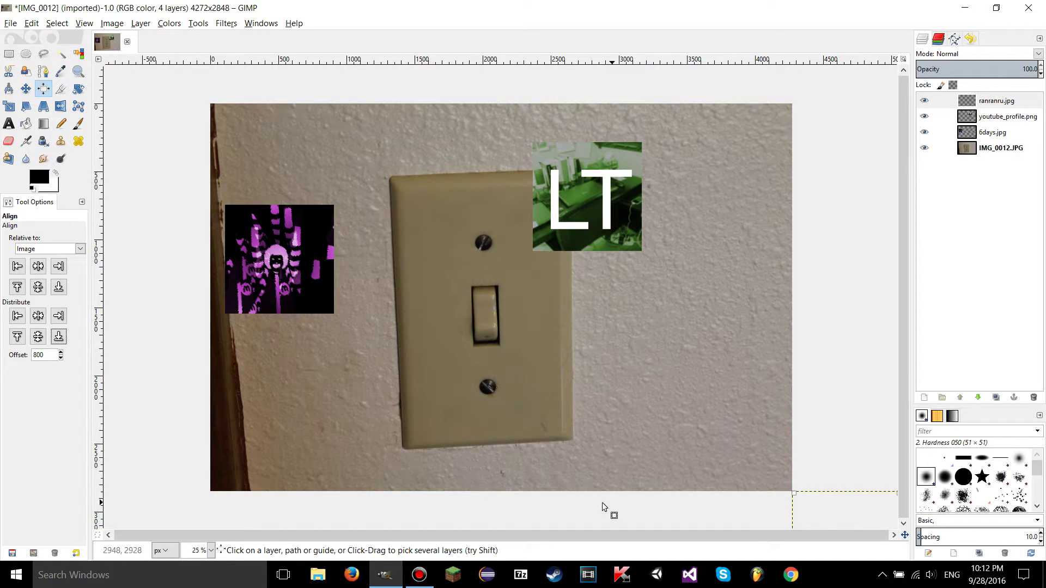
pyautogui.click(40, 354)
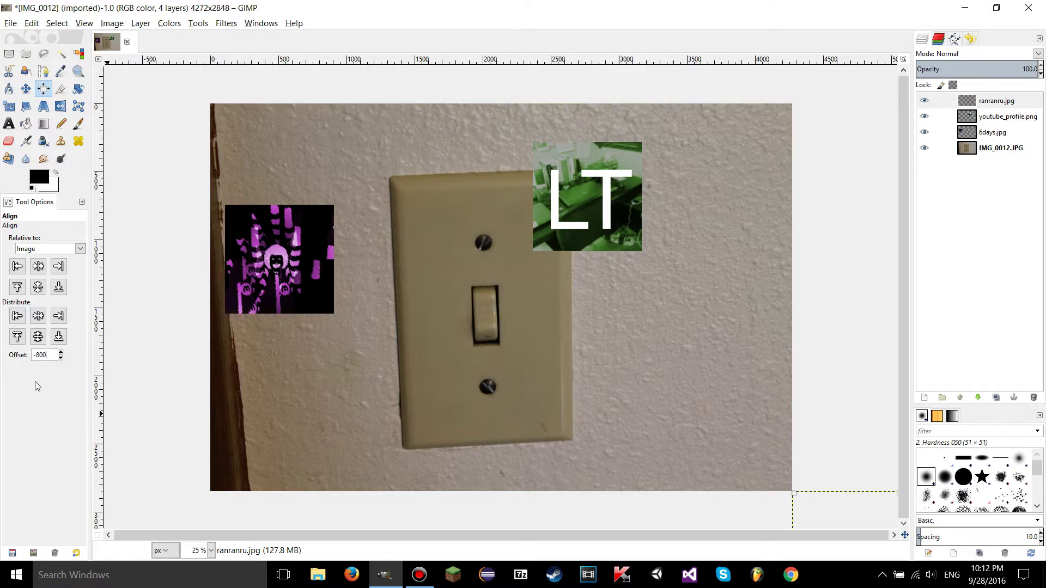
pyautogui.click(58, 337)
pyautogui.click(58, 316)
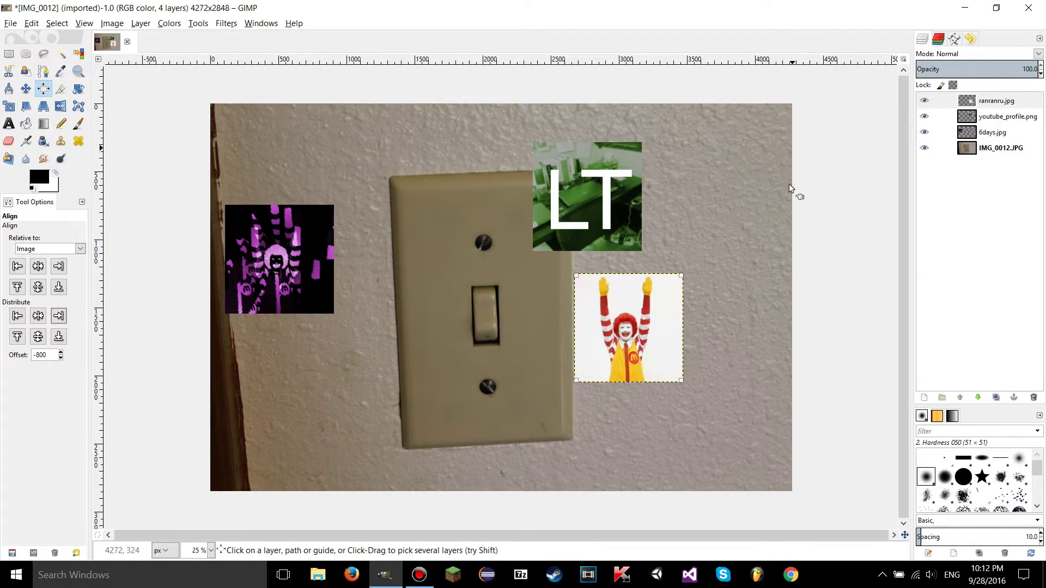
# Distribute the clown layer's left, top and bottom edges using the -800 offset.
pyautogui.click(17, 316)
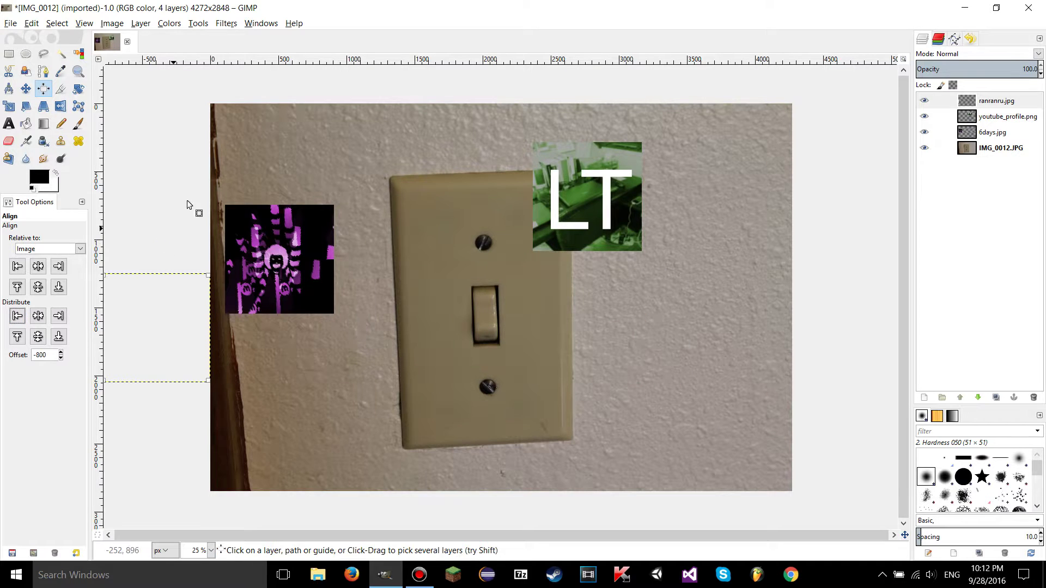
pyautogui.click(17, 337)
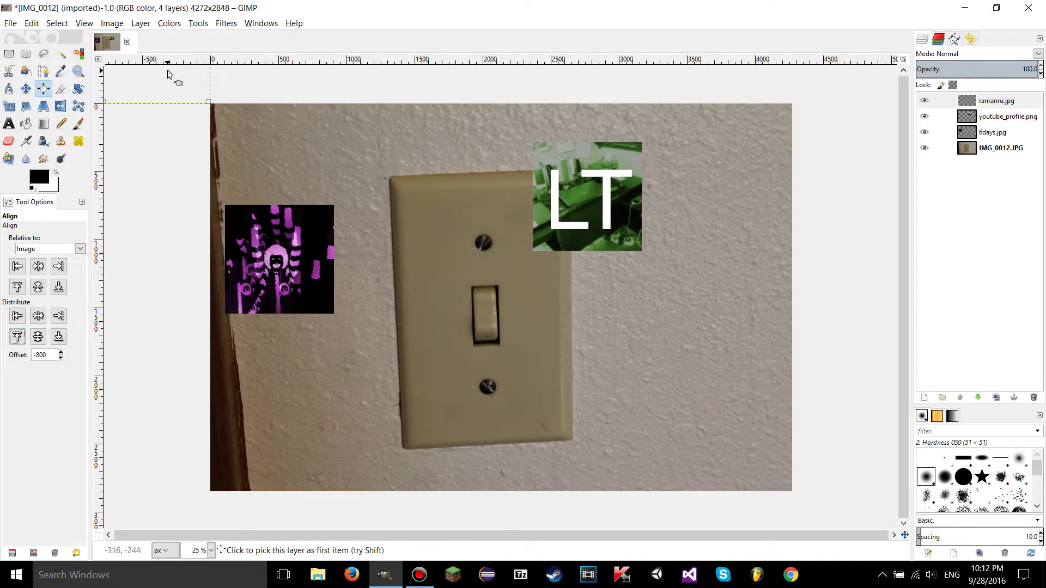
pyautogui.click(59, 337)
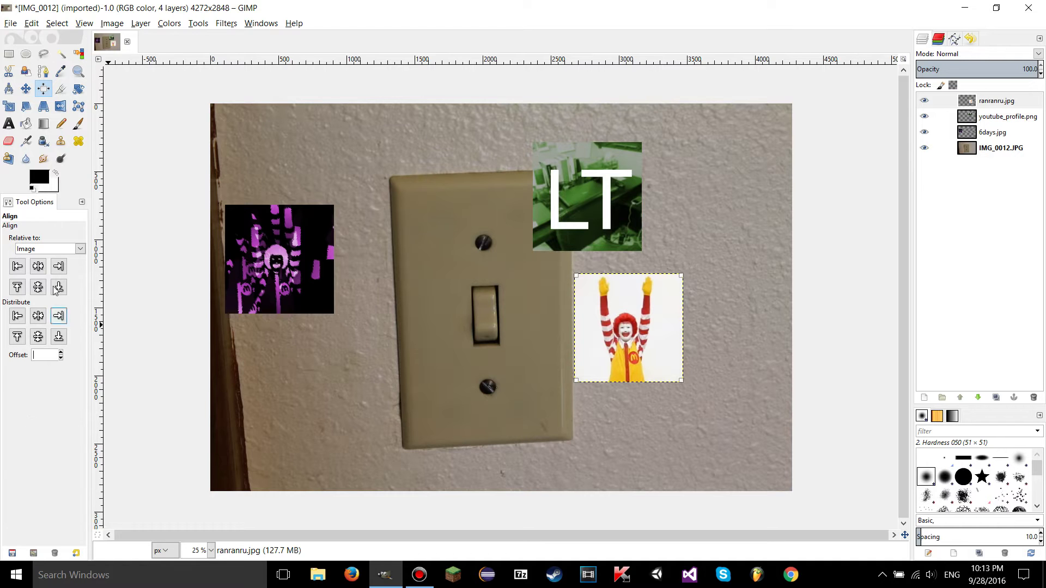
# Switch the alignment reference to Selection and draw a rectangle selection over the switch plate.
pyautogui.click(57, 250)
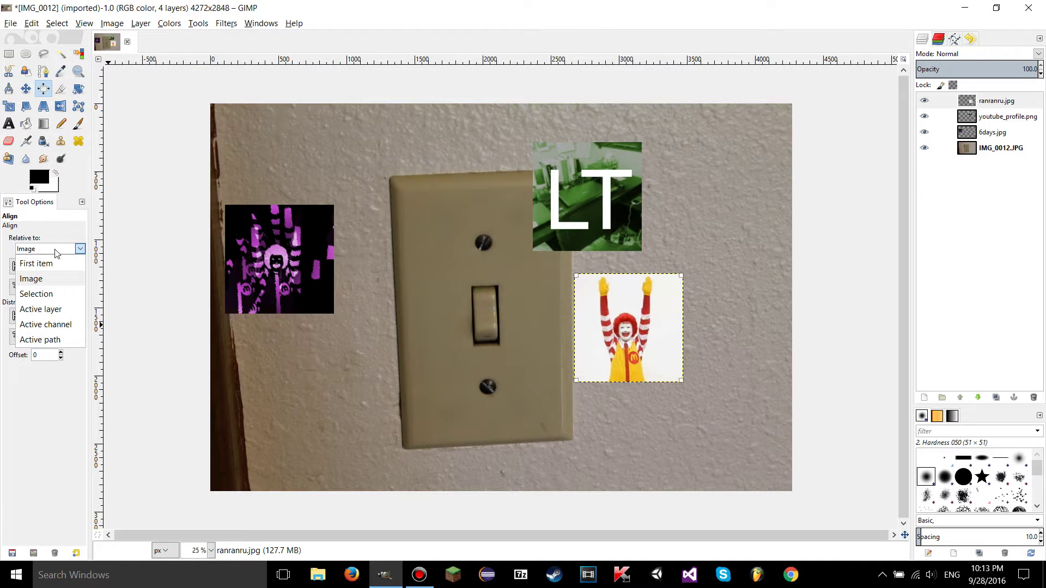
pyautogui.click(56, 252)
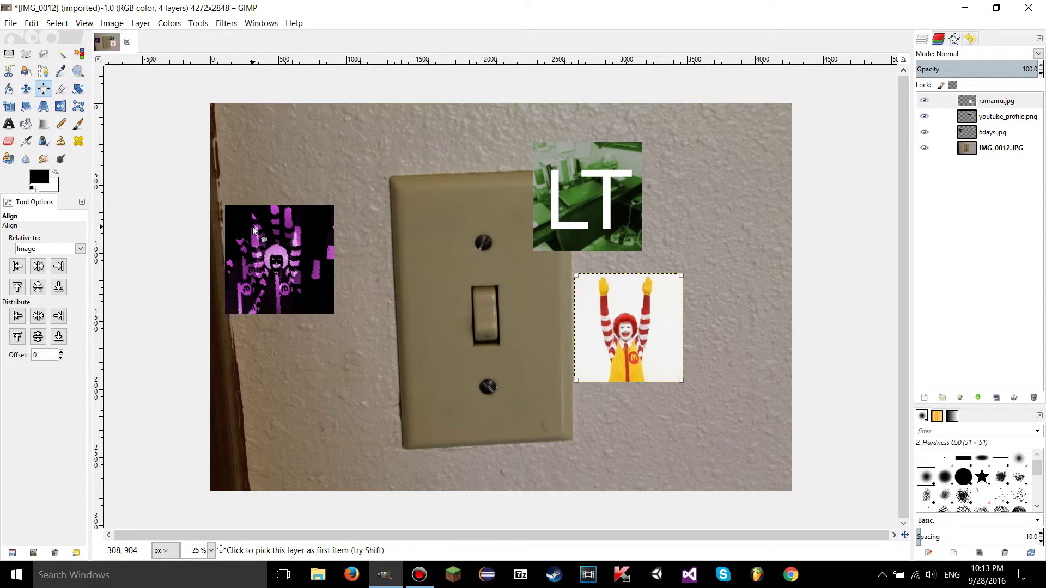
pyautogui.click(24, 250)
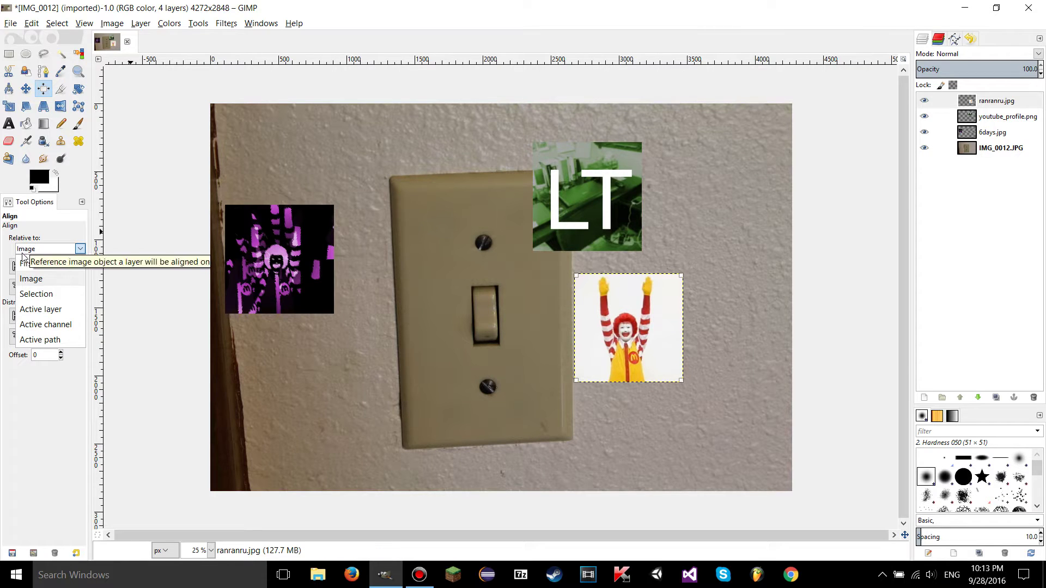
pyautogui.click(31, 295)
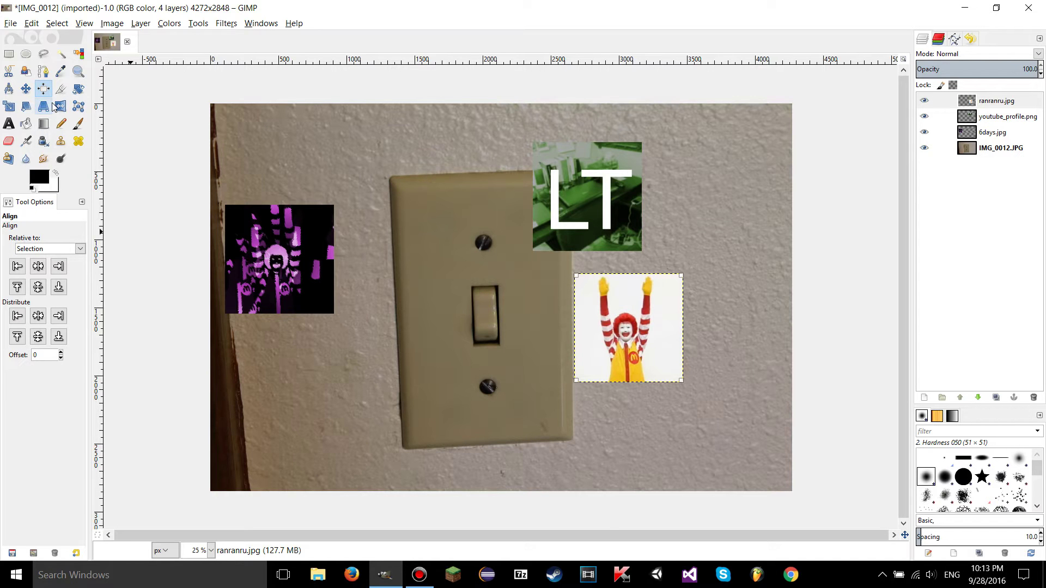
pyautogui.click(8, 54)
pyautogui.moveTo(344, 195); pyautogui.dragTo(726, 400)
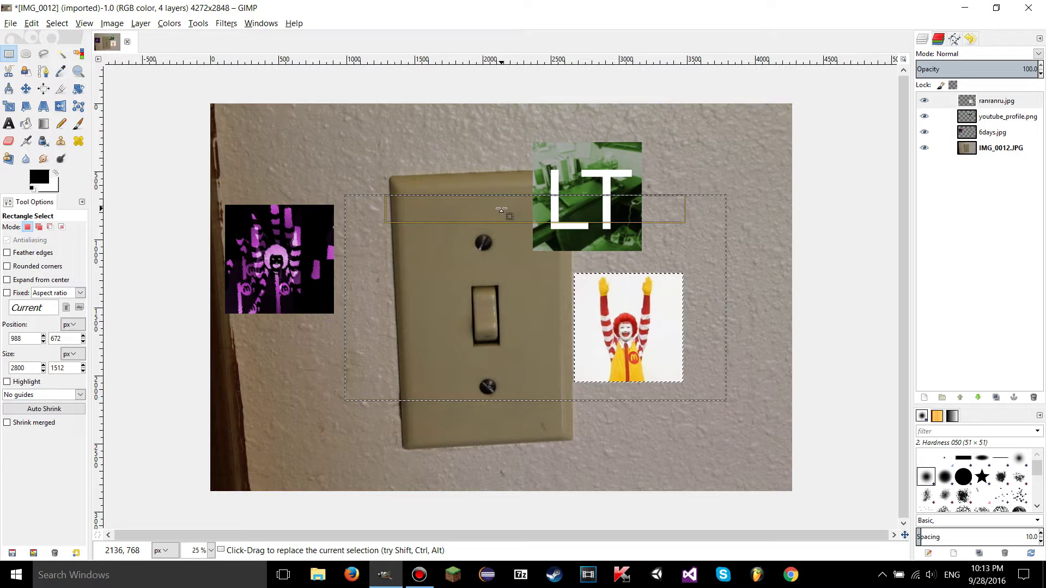
pyautogui.moveTo(726, 299); pyautogui.dragTo(540, 302)
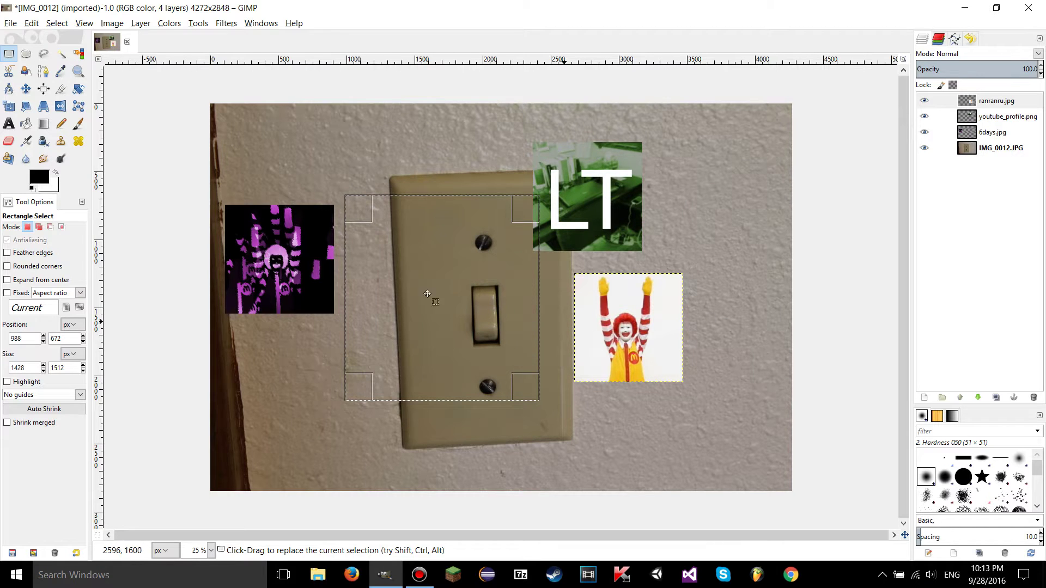
# Align the clown layer to the selection's edges, centre it, then invert the selection.
pyautogui.click(44, 89)
pyautogui.click(630, 321)
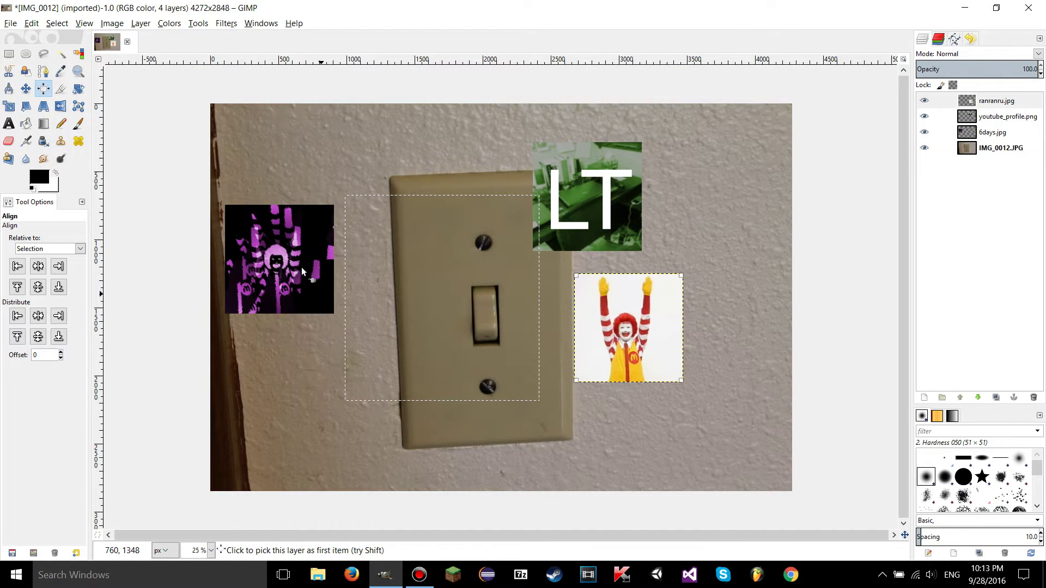
pyautogui.click(18, 267)
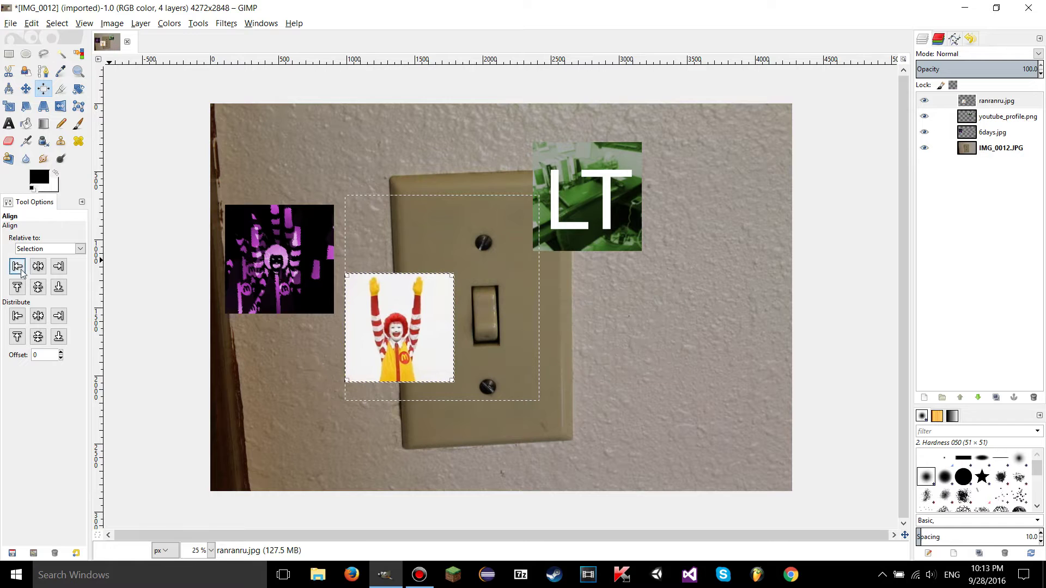
pyautogui.click(60, 287)
pyautogui.click(61, 269)
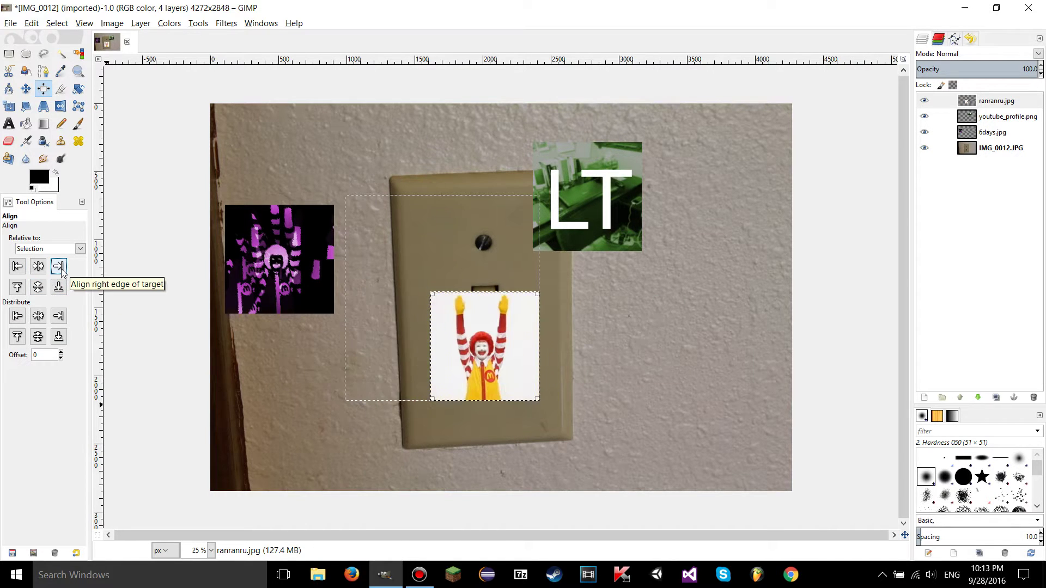
pyautogui.click(16, 287)
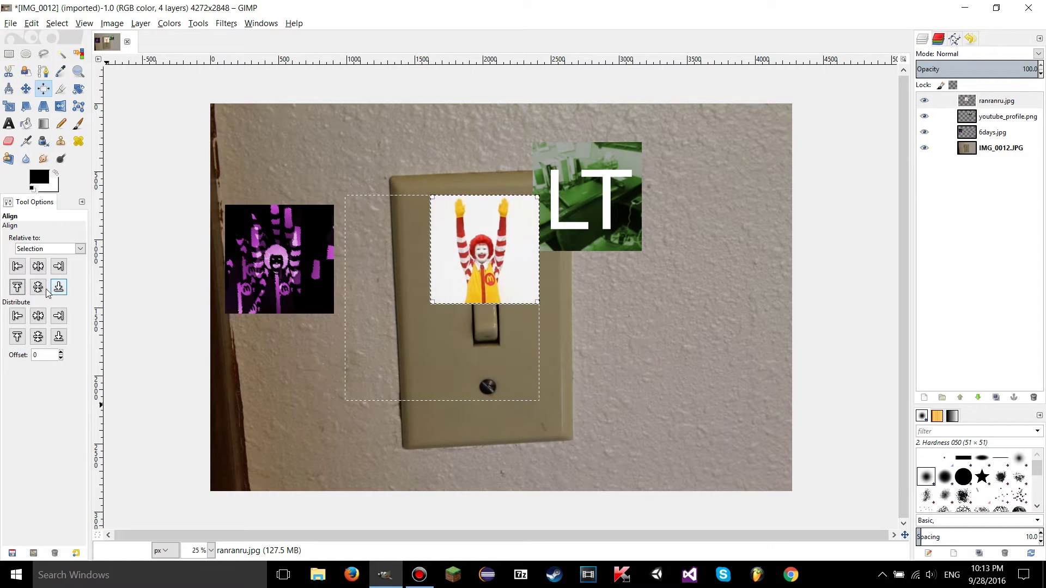
pyautogui.click(38, 287)
pyautogui.click(38, 266)
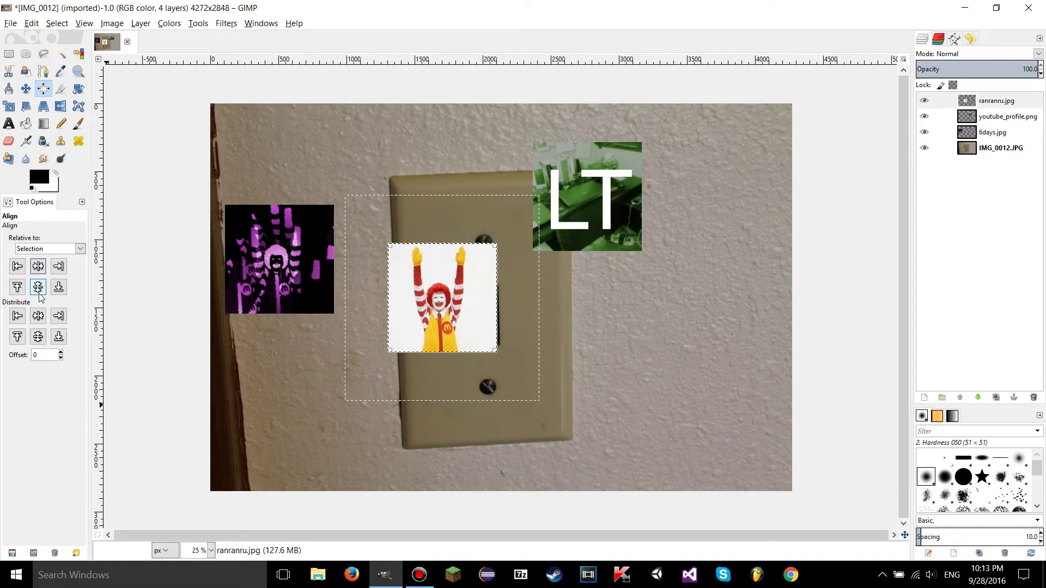
pyautogui.click(56, 22)
pyautogui.click(79, 70)
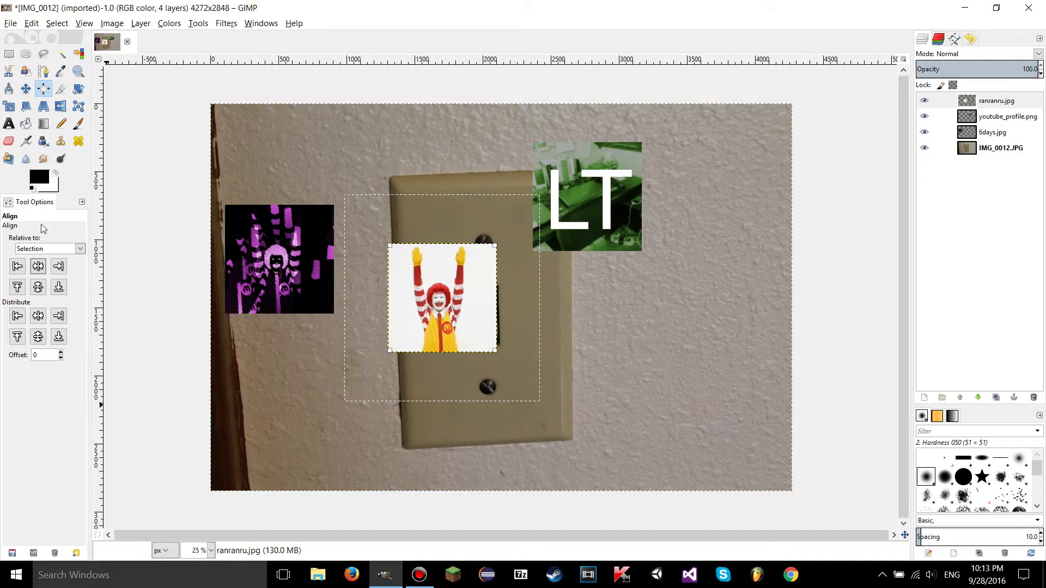
# Move the clown layer through the image corners against the inverted selection, ending centred.
pyautogui.click(38, 267)
pyautogui.click(58, 288)
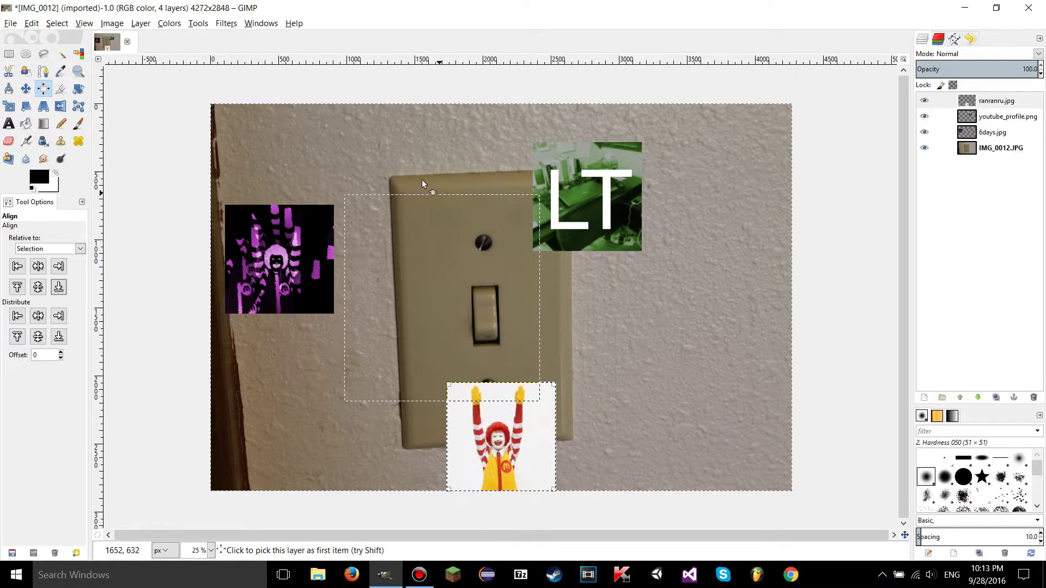
pyautogui.click(59, 266)
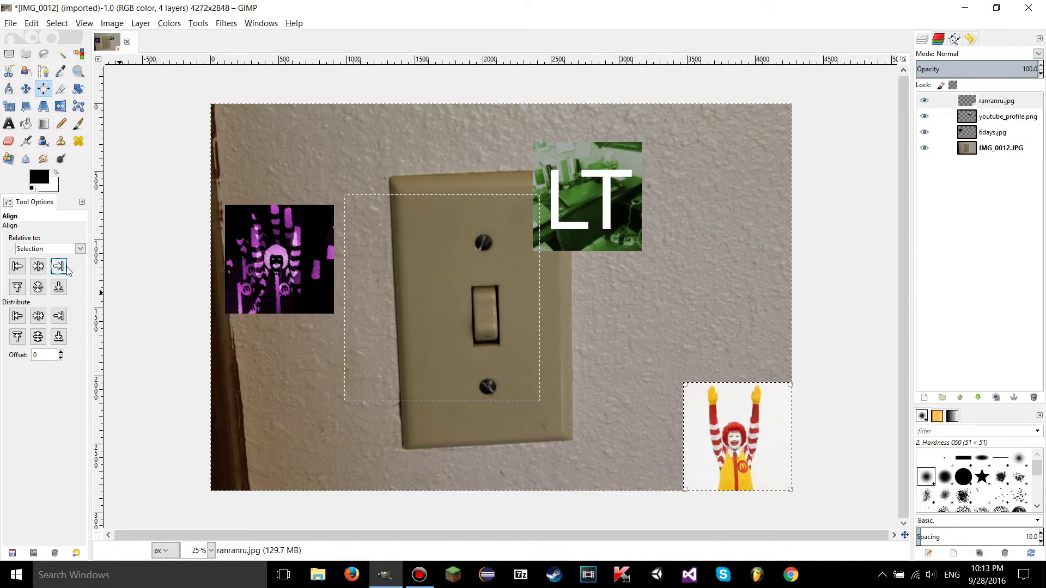
pyautogui.click(18, 286)
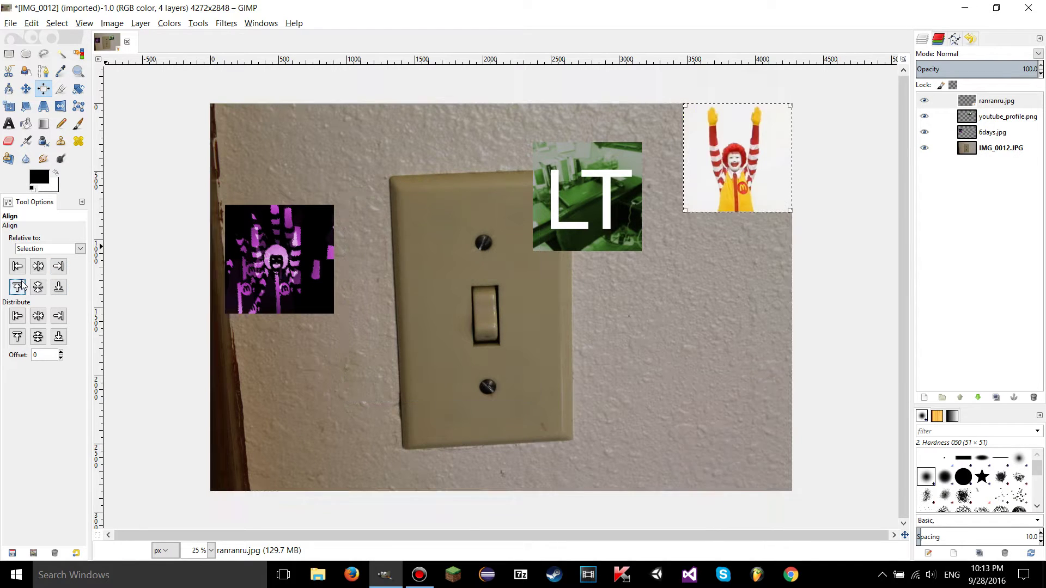
pyautogui.click(17, 267)
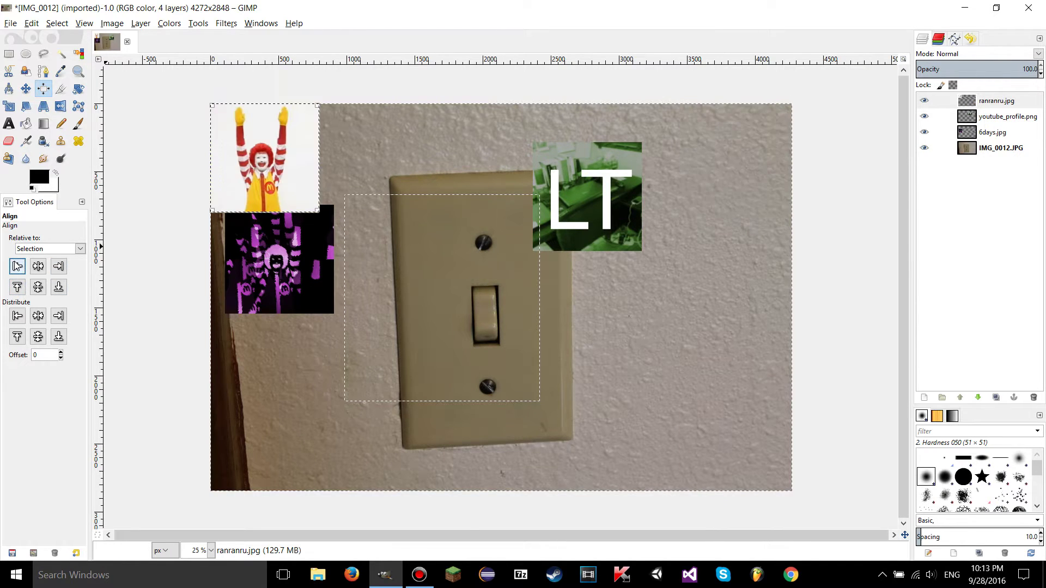
pyautogui.click(59, 287)
pyautogui.click(59, 267)
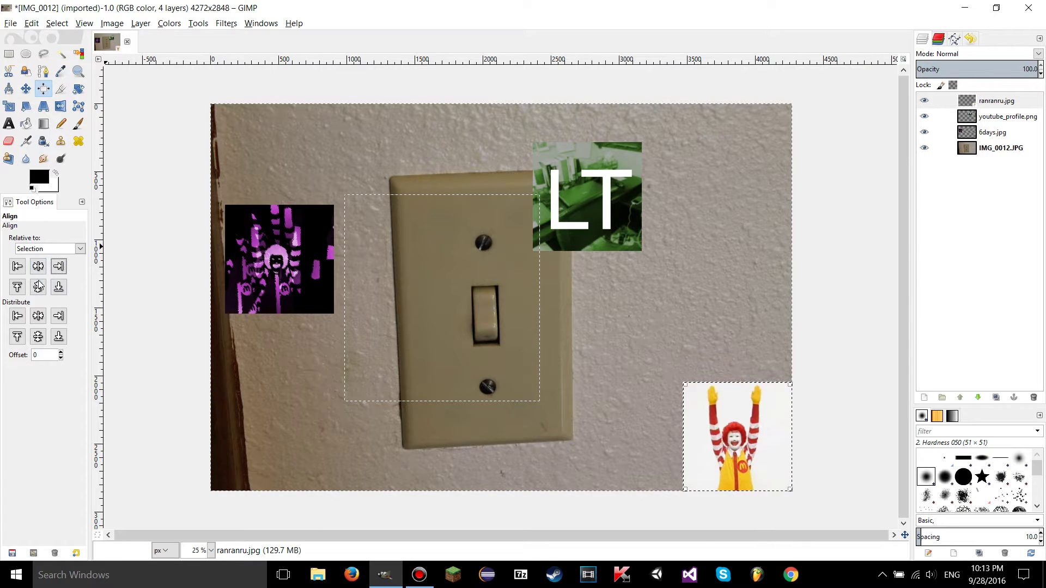
pyautogui.click(39, 286)
pyautogui.click(41, 266)
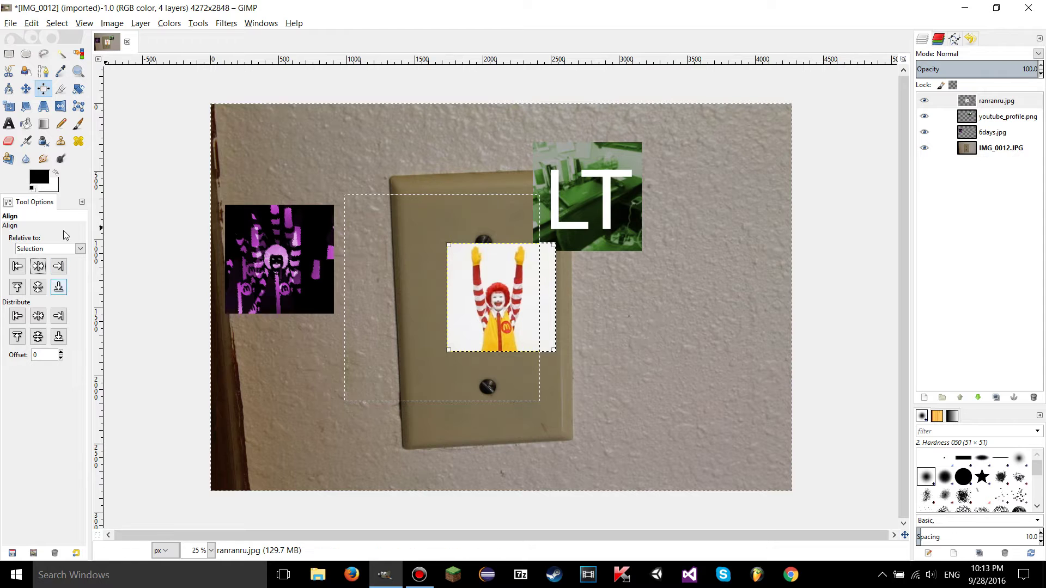
# Clear the selection with Select > None and reopen the Relative to list.
pyautogui.click(57, 23)
pyautogui.click(69, 51)
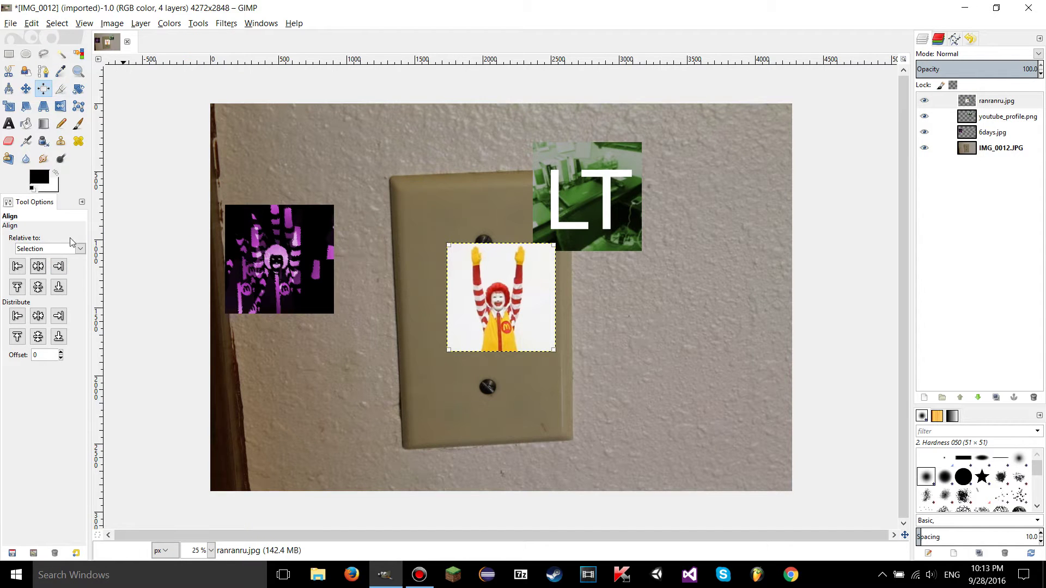
pyautogui.click(54, 252)
pyautogui.click(53, 252)
pyautogui.click(35, 251)
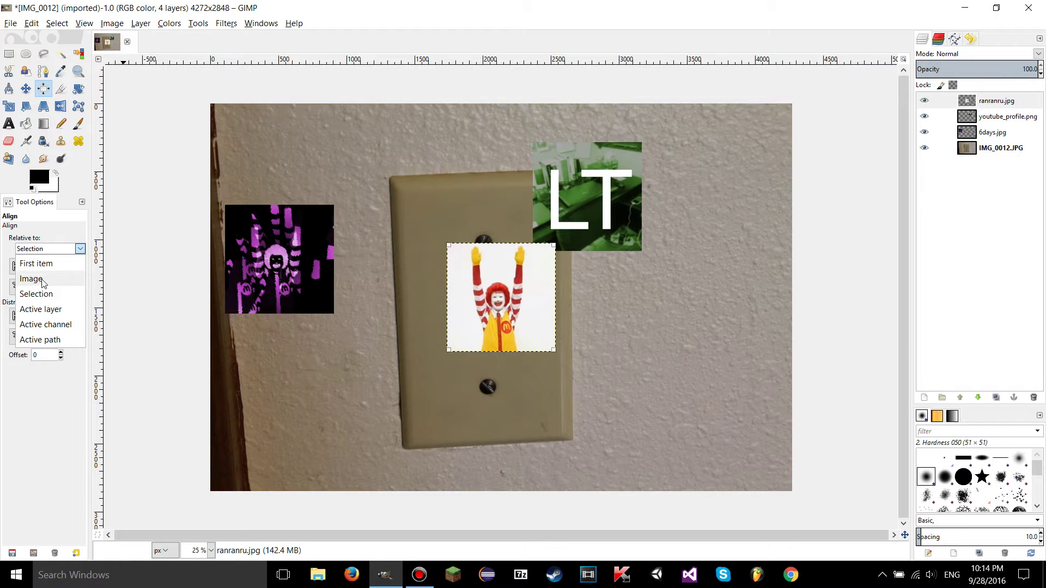
# Set the reference to First item and nudge the clown layer left with the Move tool.
pyautogui.click(42, 265)
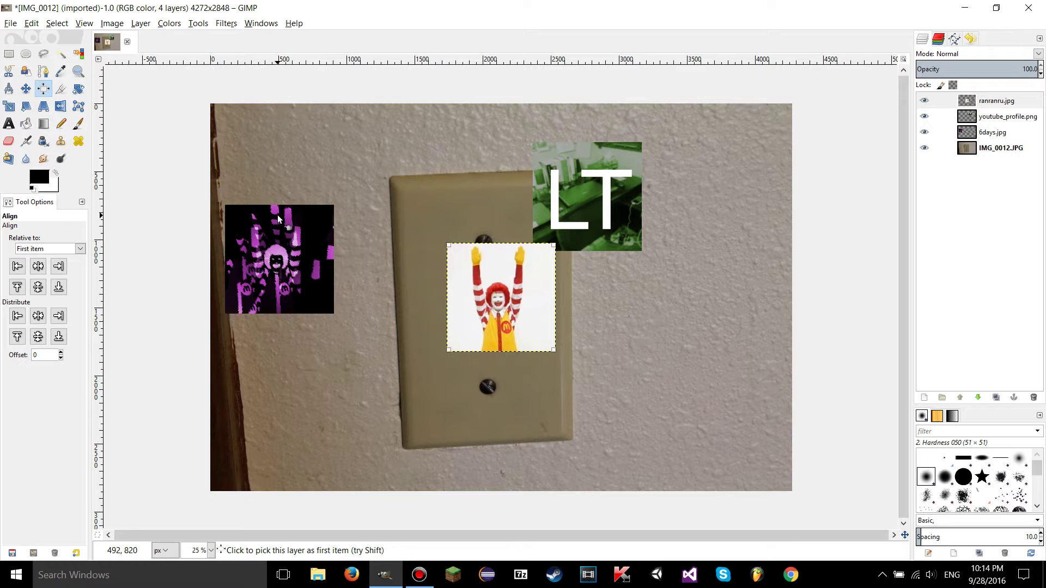
pyautogui.press('m')
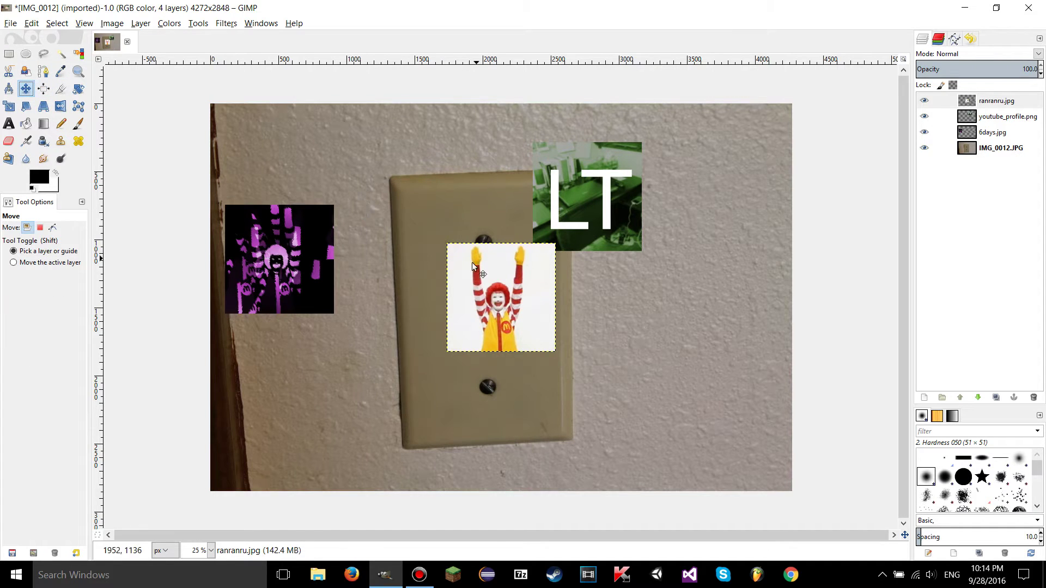
pyautogui.moveTo(472, 262); pyautogui.dragTo(413, 271)
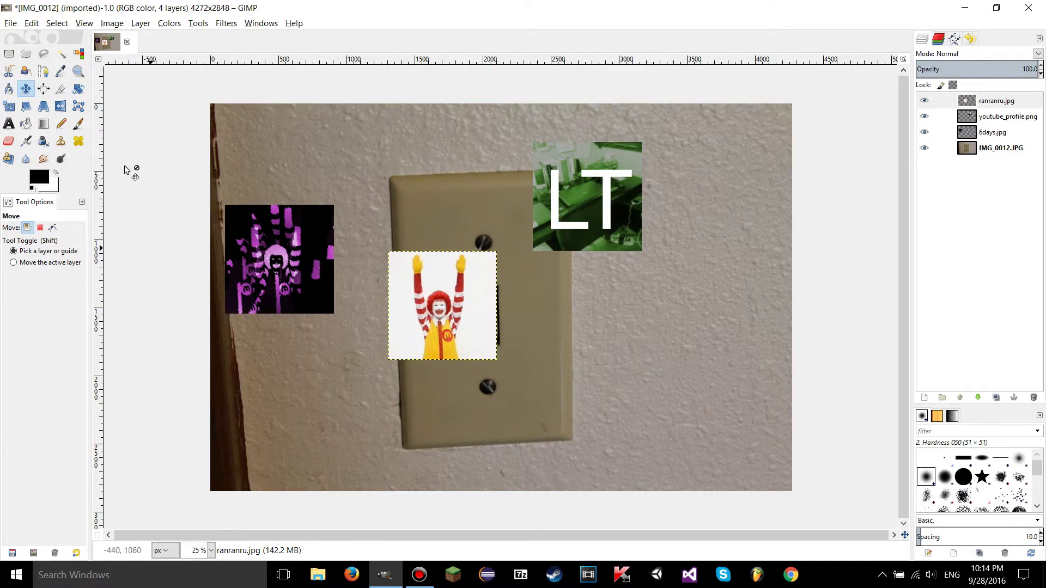
pyautogui.click(45, 90)
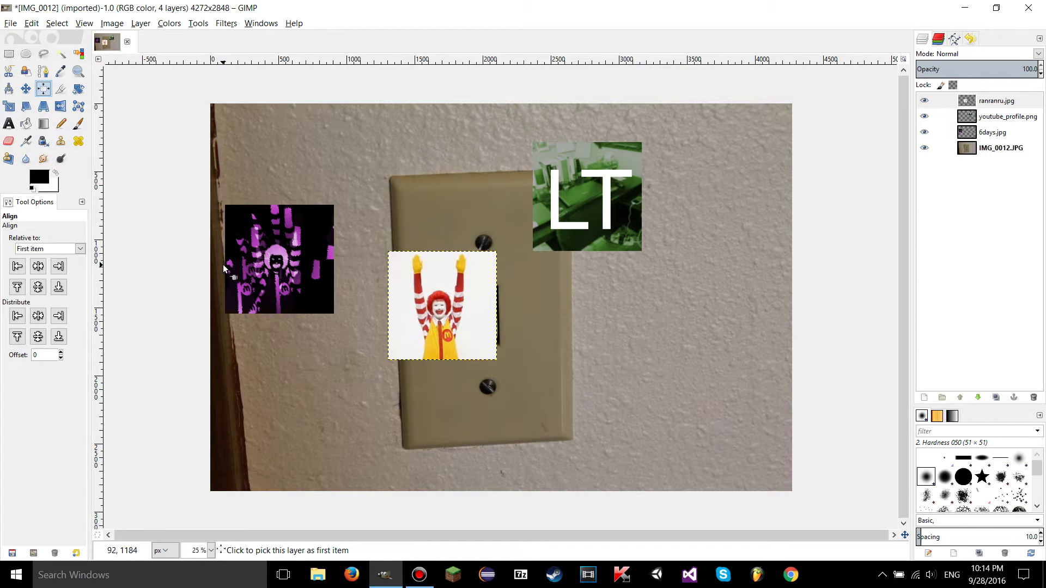
# Pick Ronald as first item plus the LT overlay, set offset 800, and right-align them.
pyautogui.click(273, 252)
pyautogui.click(427, 275)
pyautogui.keyDown('shift'); pyautogui.click(583, 204); pyautogui.keyUp('shift')
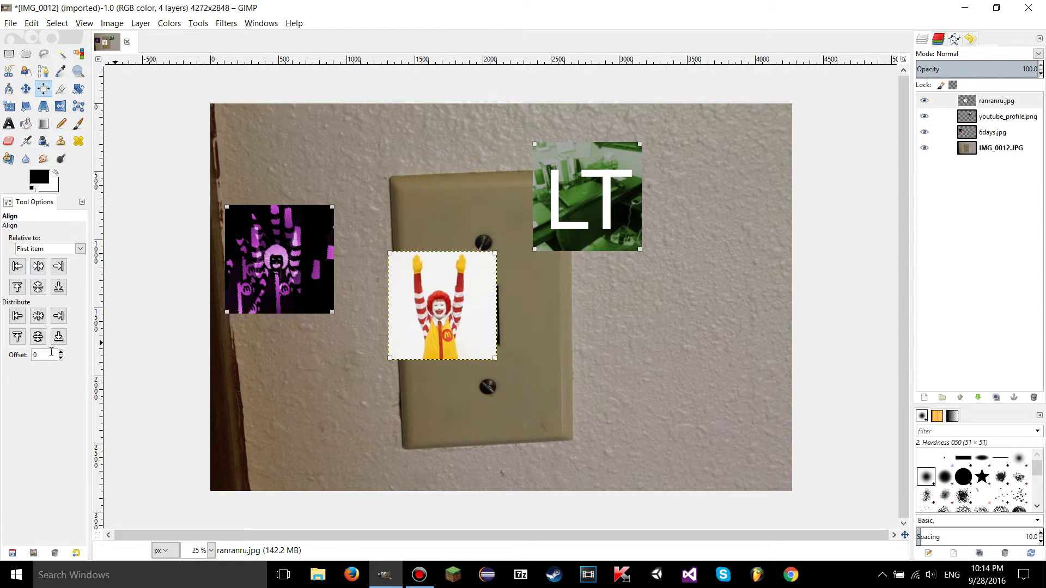
pyautogui.click(20, 357)
pyautogui.click(59, 267)
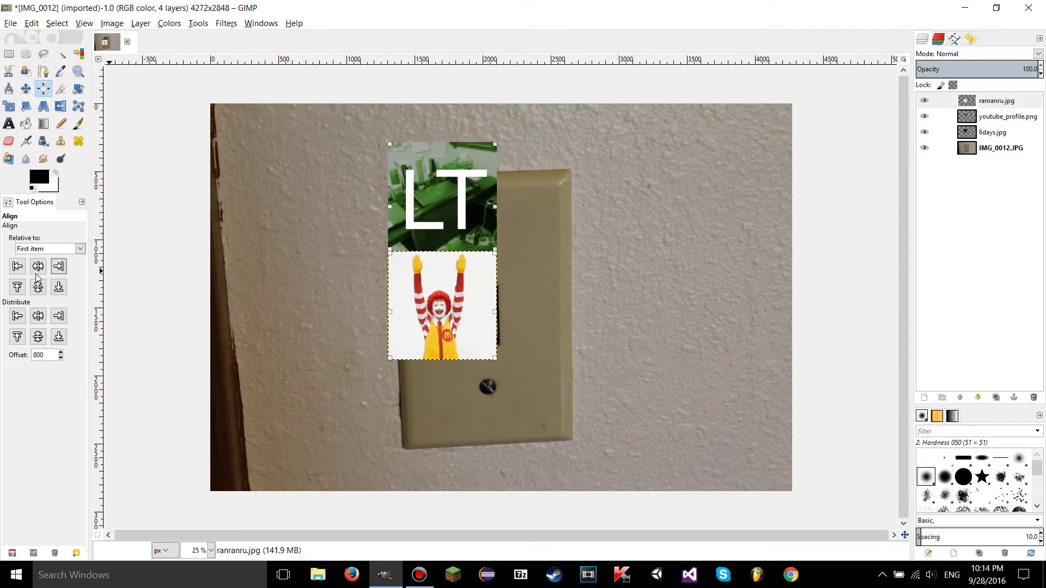
pyautogui.click(52, 251)
# Switch the reference to Image, then align the overlays right, centre and middle on the photo.
pyautogui.click(52, 256)
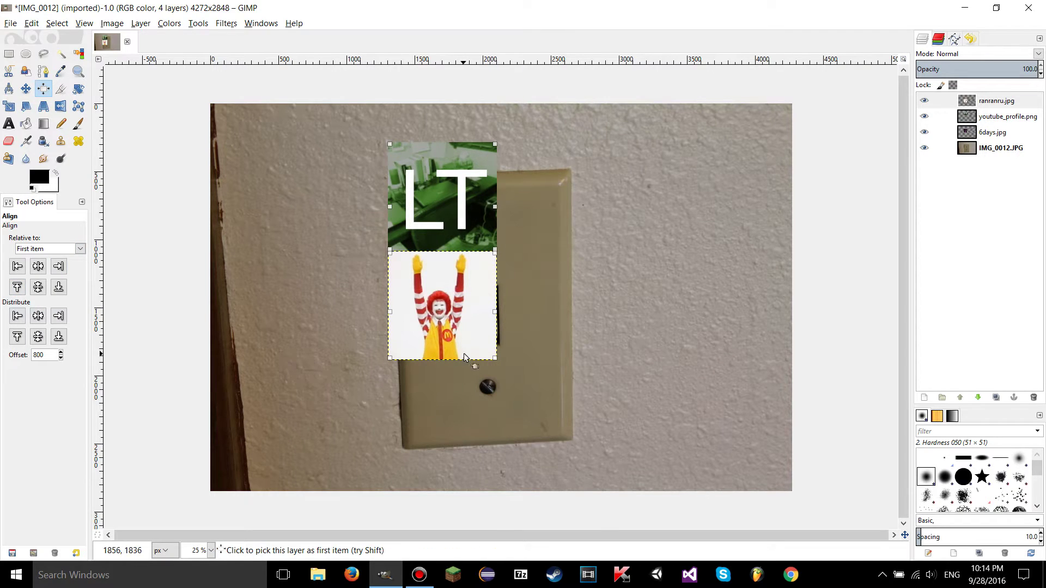
pyautogui.click(49, 249)
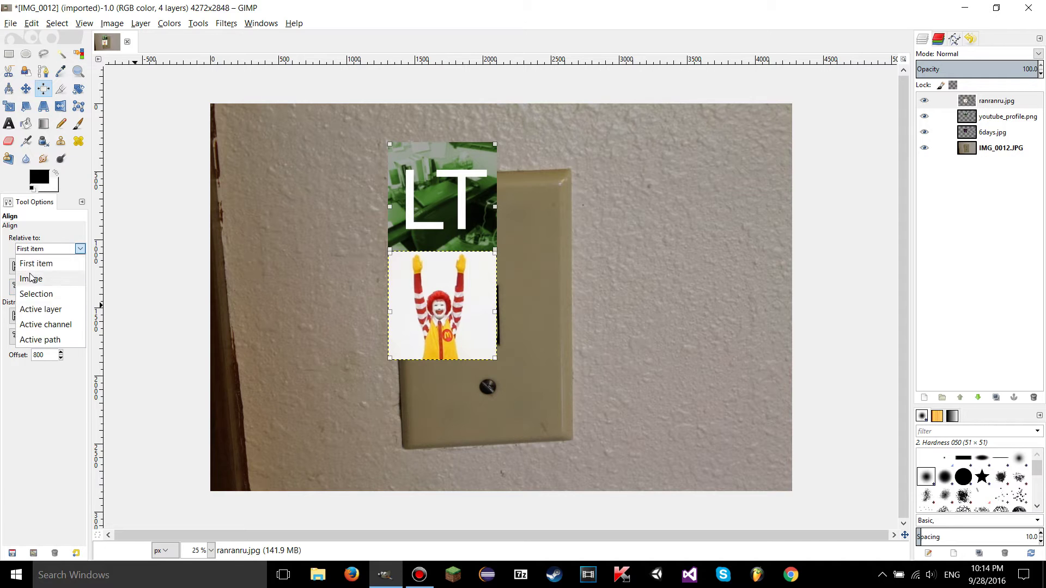
pyautogui.click(36, 271)
pyautogui.click(58, 266)
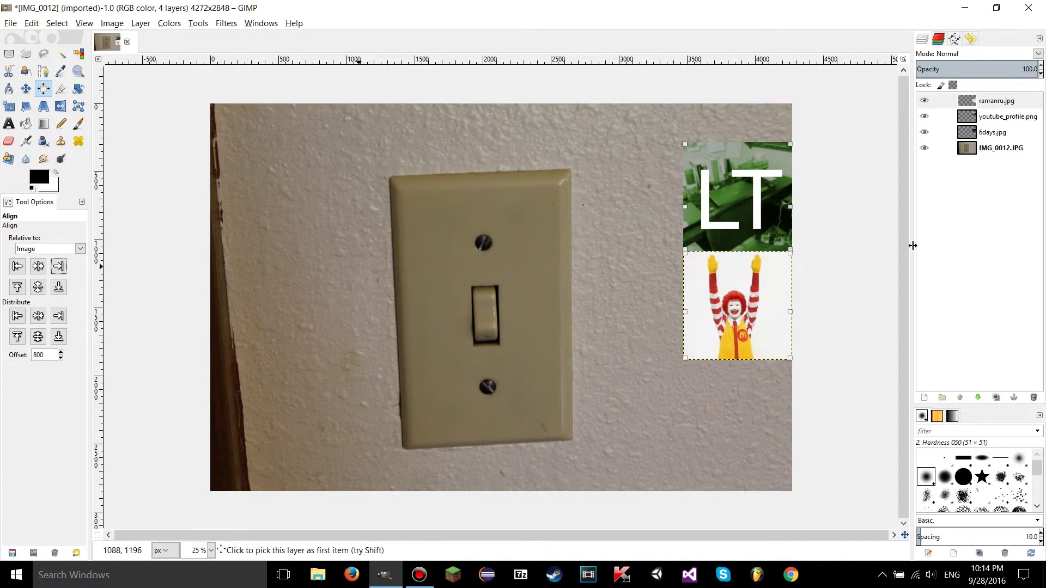
pyautogui.click(37, 266)
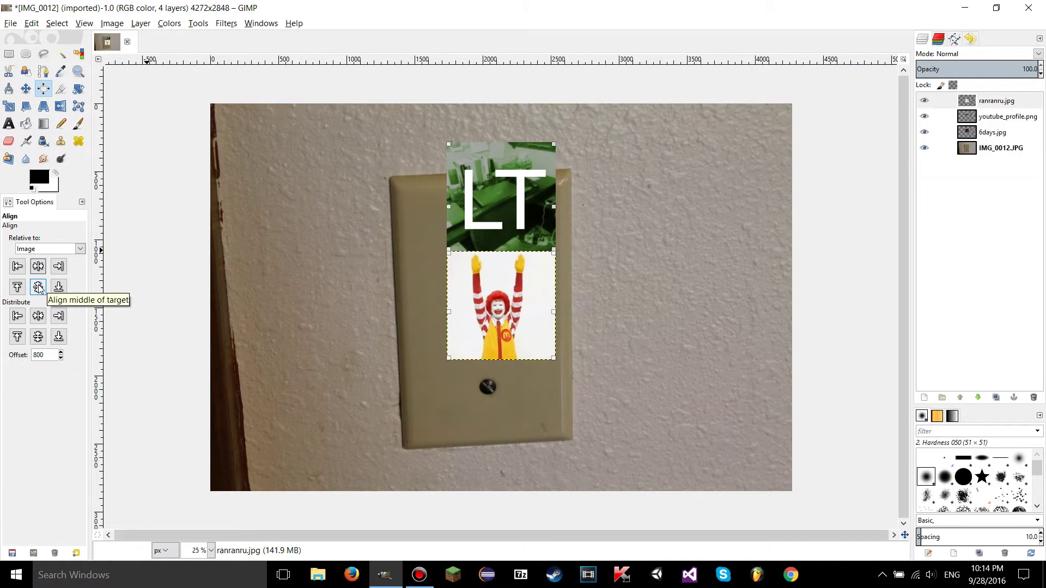
pyautogui.click(38, 287)
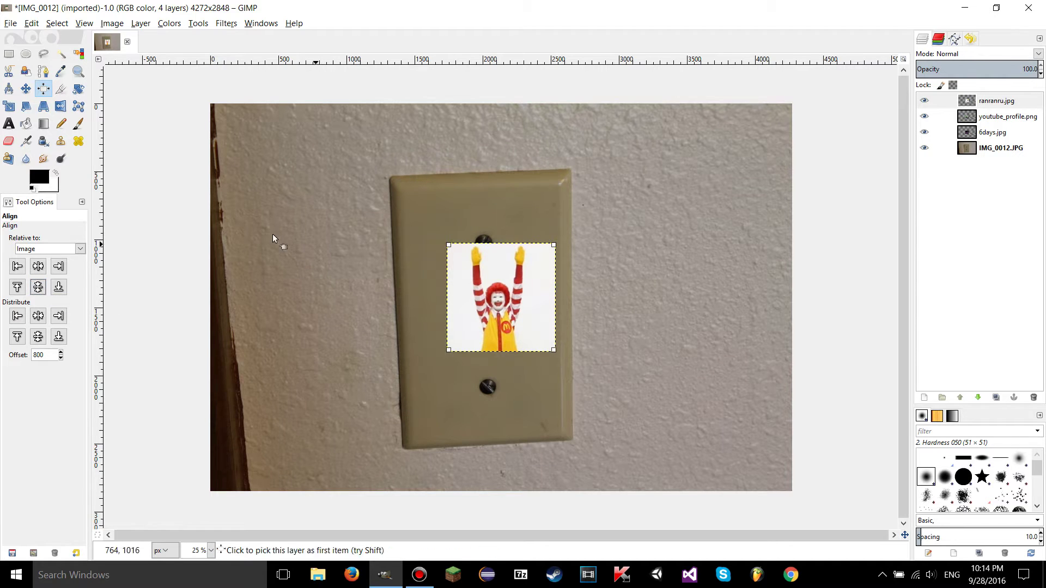
pyautogui.click(40, 252)
pyautogui.click(39, 254)
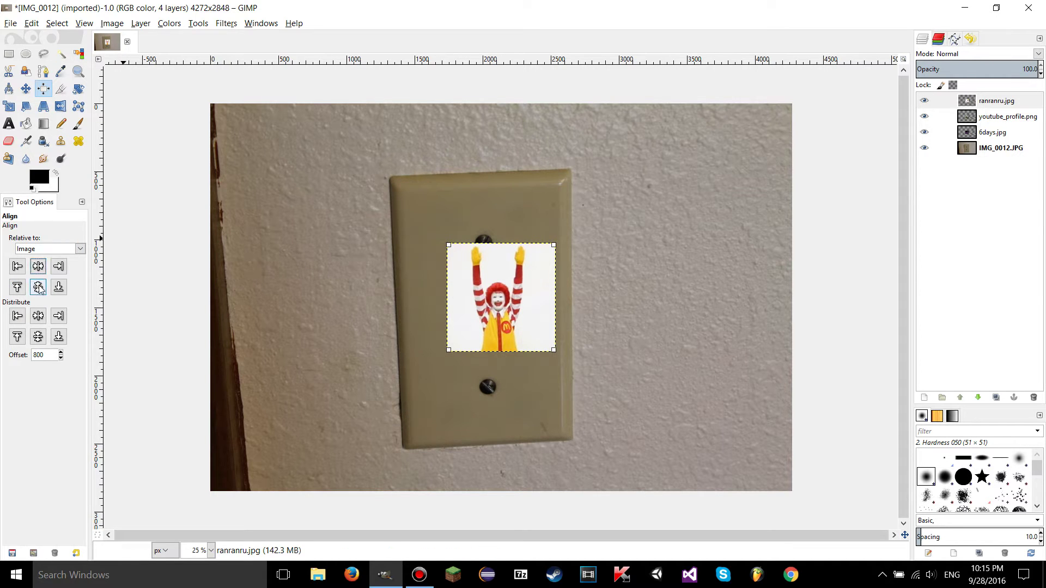
pyautogui.click(48, 253)
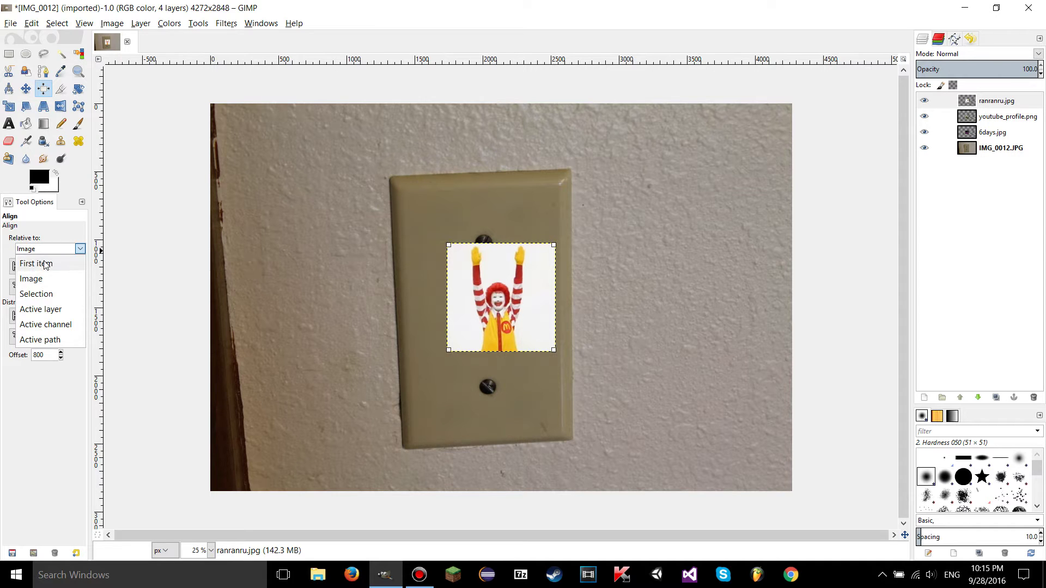
# Relative to First item, center the overlays on Ronald, then distribute them rightward at offset 800.
pyautogui.click(41, 263)
pyautogui.click(38, 316)
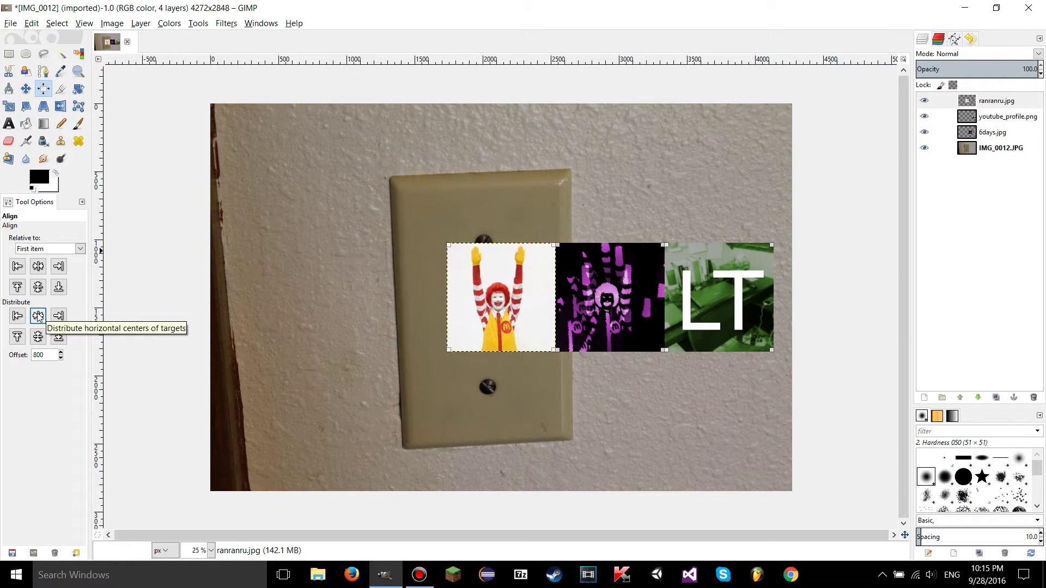
pyautogui.click(39, 267)
pyautogui.click(38, 287)
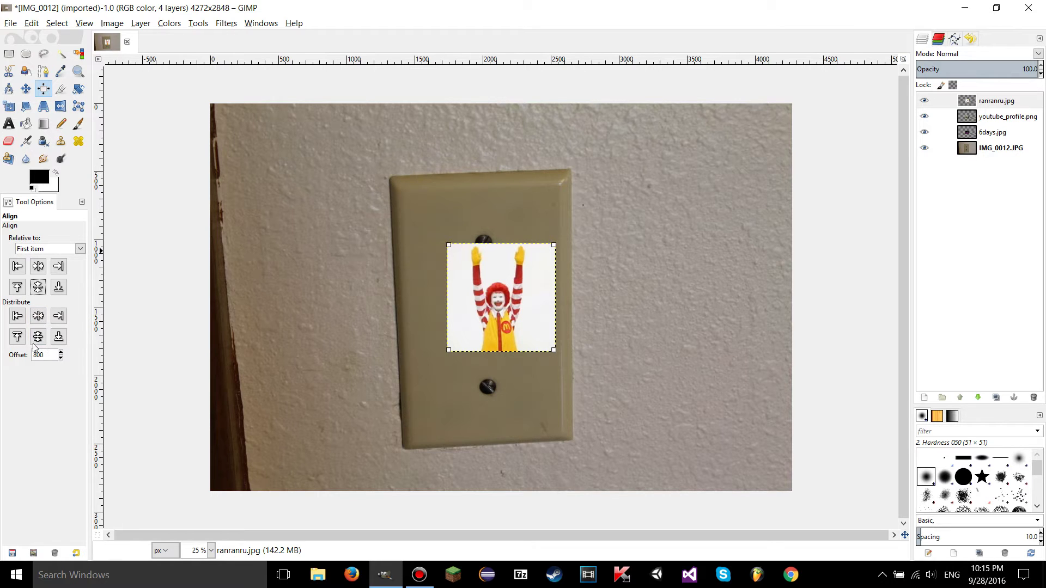
pyautogui.click(38, 316)
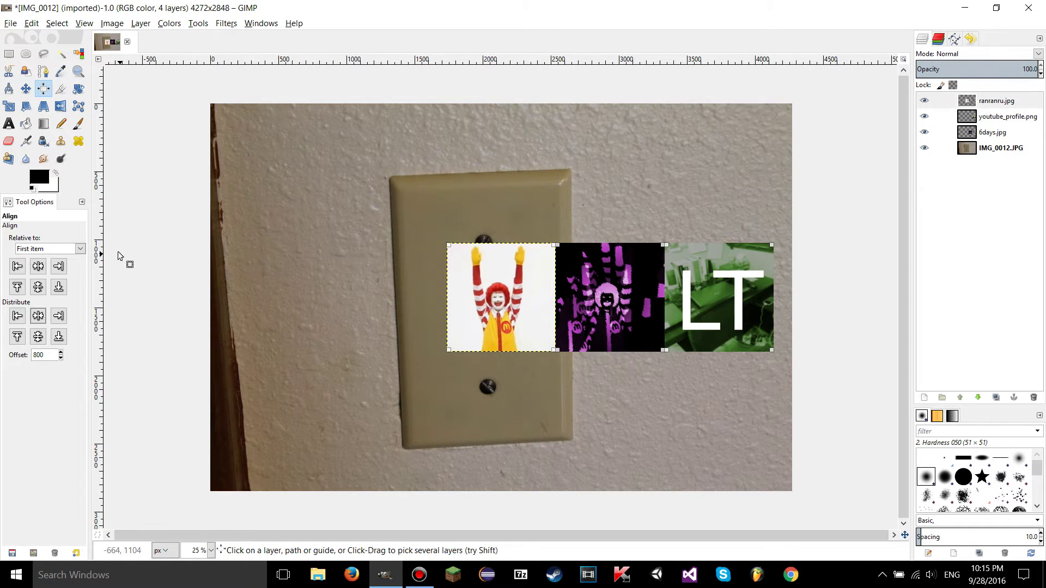
# Pick Ronald first, add the other two overlays, and stack them behind Ronald with middle/center alignment.
pyautogui.click(521, 276)
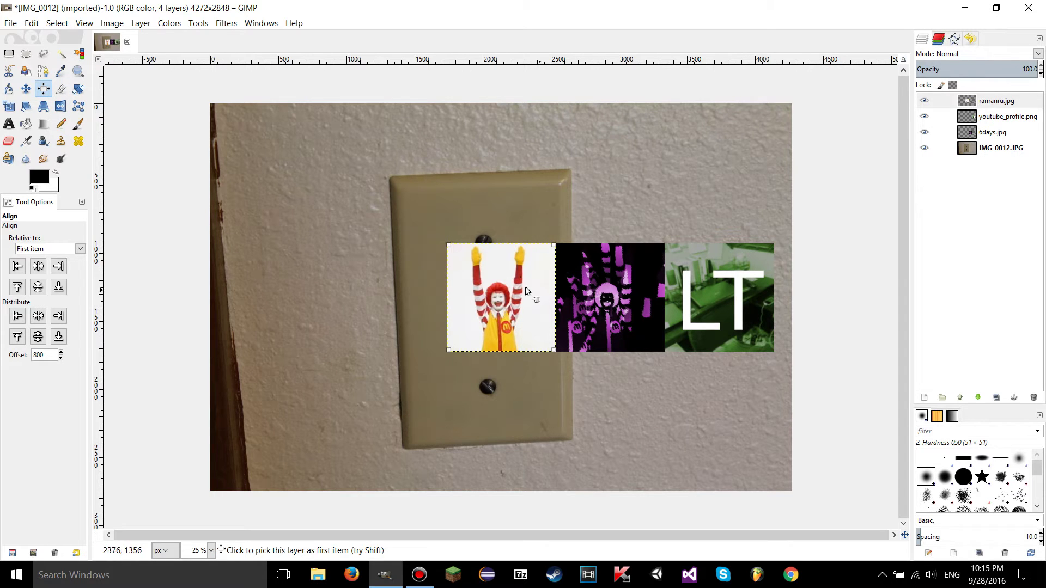
pyautogui.keyDown('shift'); pyautogui.click(725, 295); pyautogui.keyUp('shift')
pyautogui.keyDown('shift'); pyautogui.click(581, 285); pyautogui.keyUp('shift')
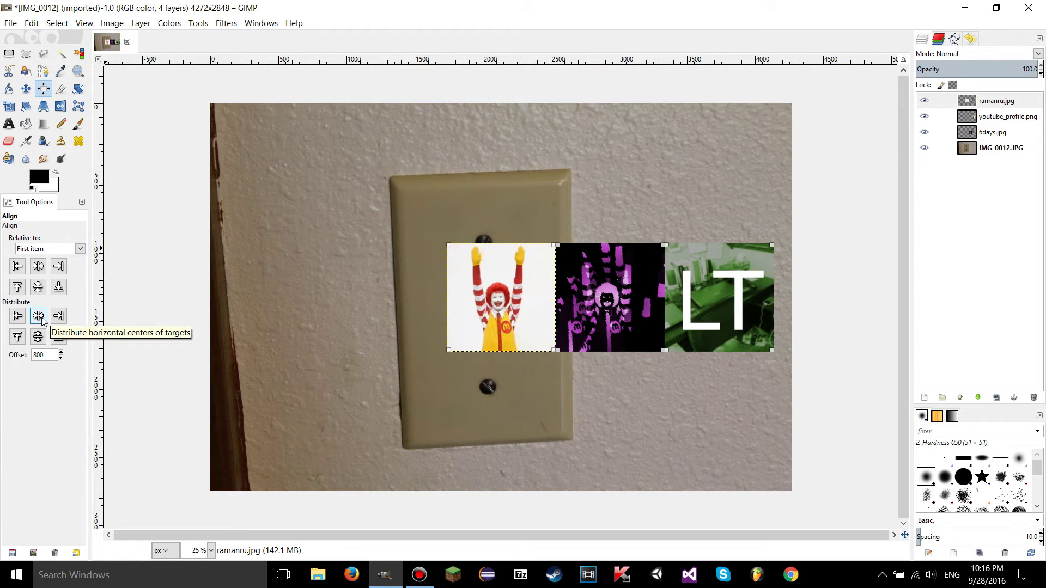
pyautogui.click(38, 337)
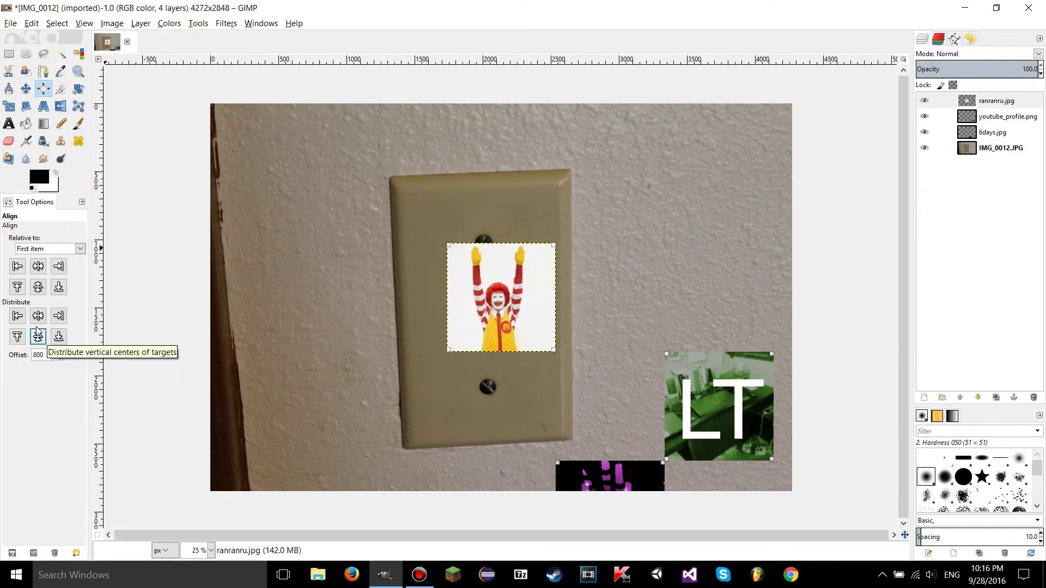
pyautogui.click(38, 287)
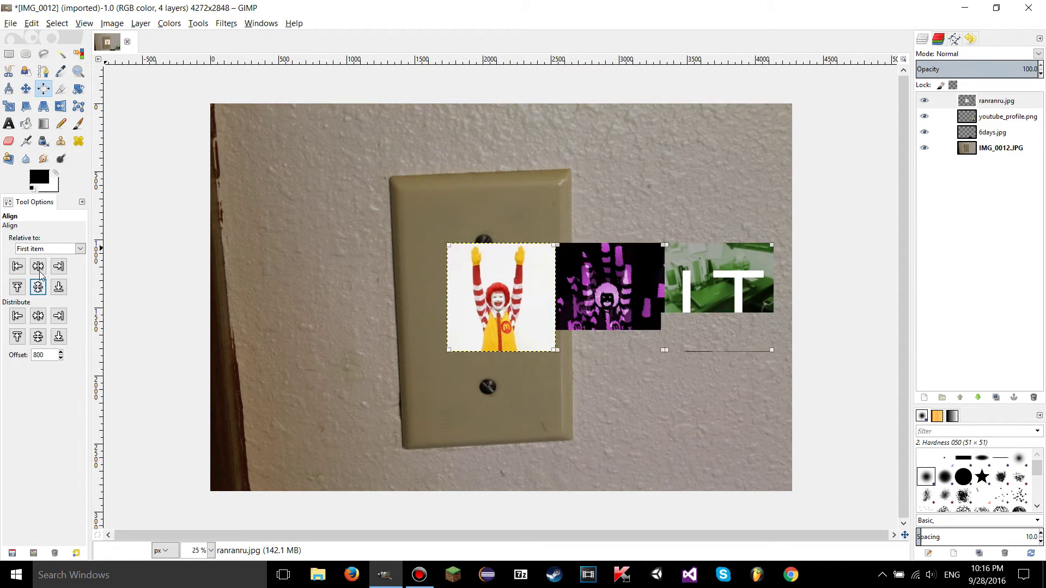
pyautogui.click(38, 266)
# Try distributing LT and purple 800 px apart horizontally and vertically, then realign middle and left edges.
pyautogui.click(38, 316)
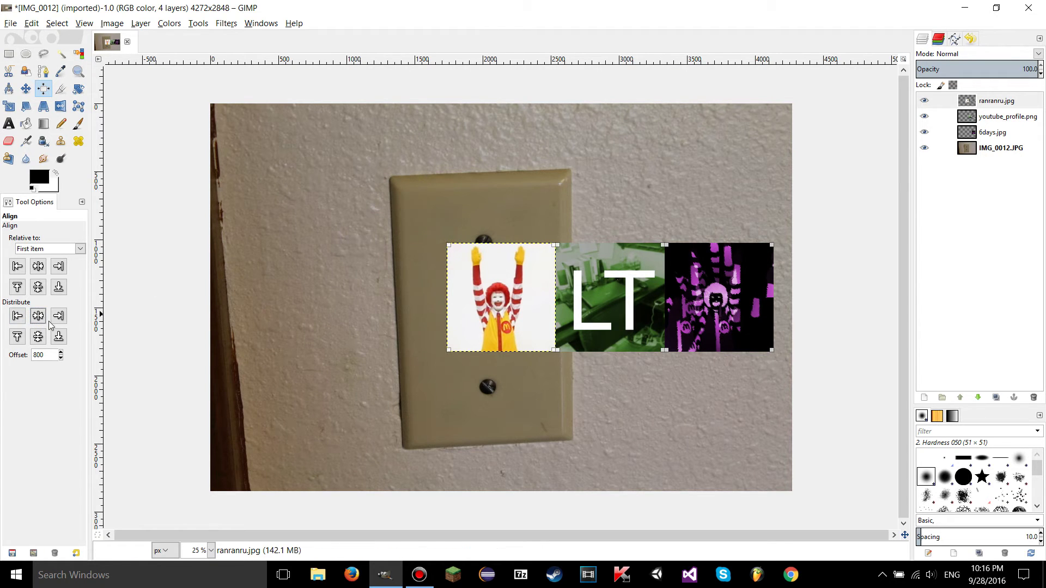
pyautogui.click(39, 338)
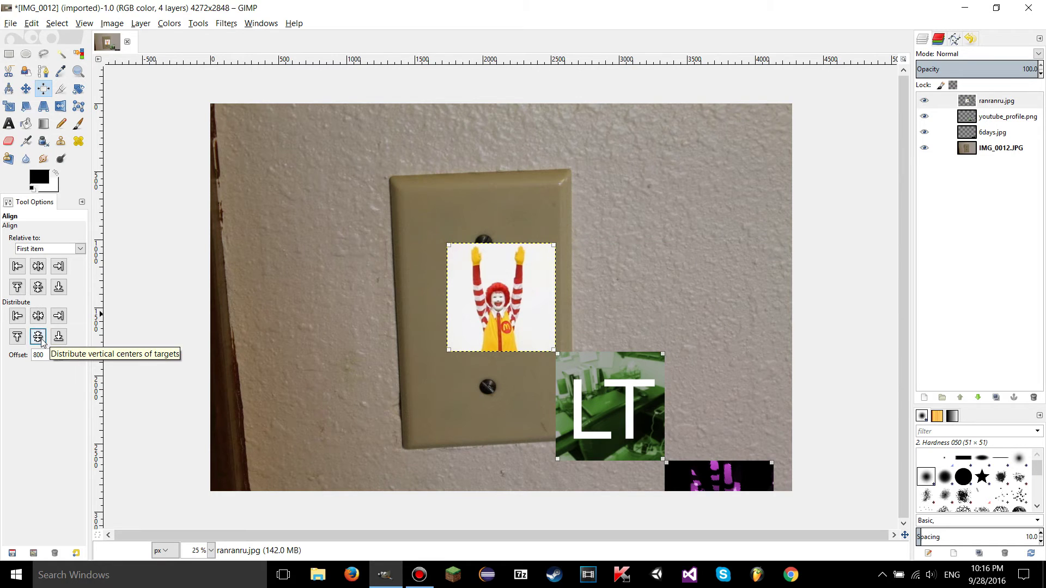
pyautogui.click(38, 287)
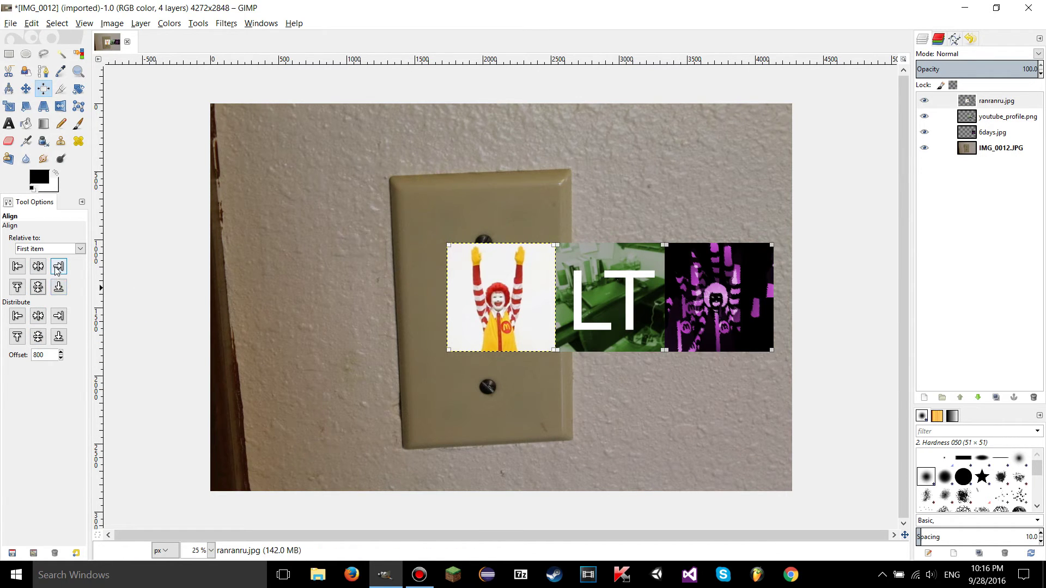
pyautogui.click(16, 267)
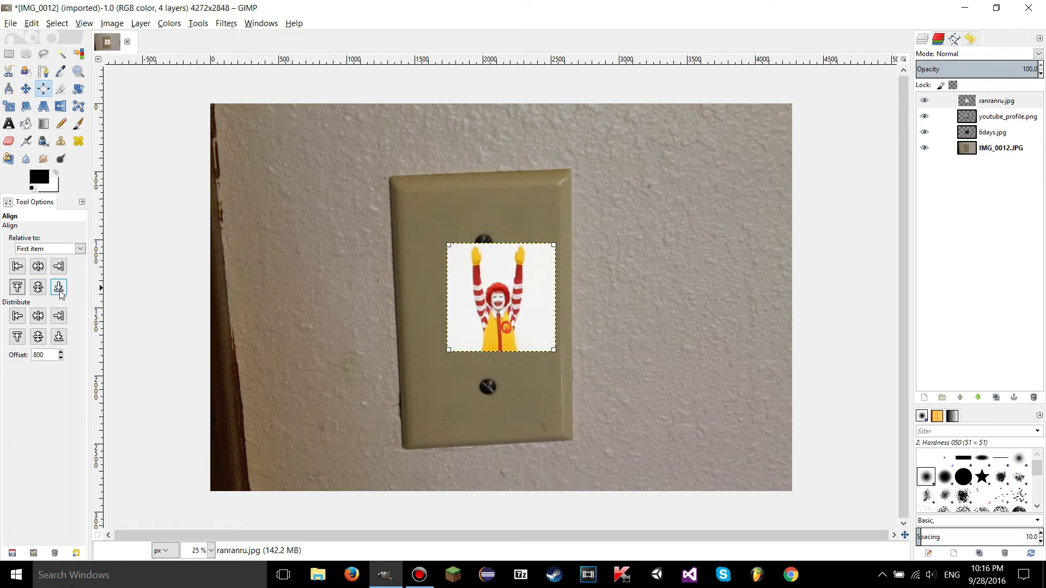
# Keep First item as reference, then drag Ronald to the photo's right and LT onto the wall.
pyautogui.click(44, 250)
pyautogui.click(43, 263)
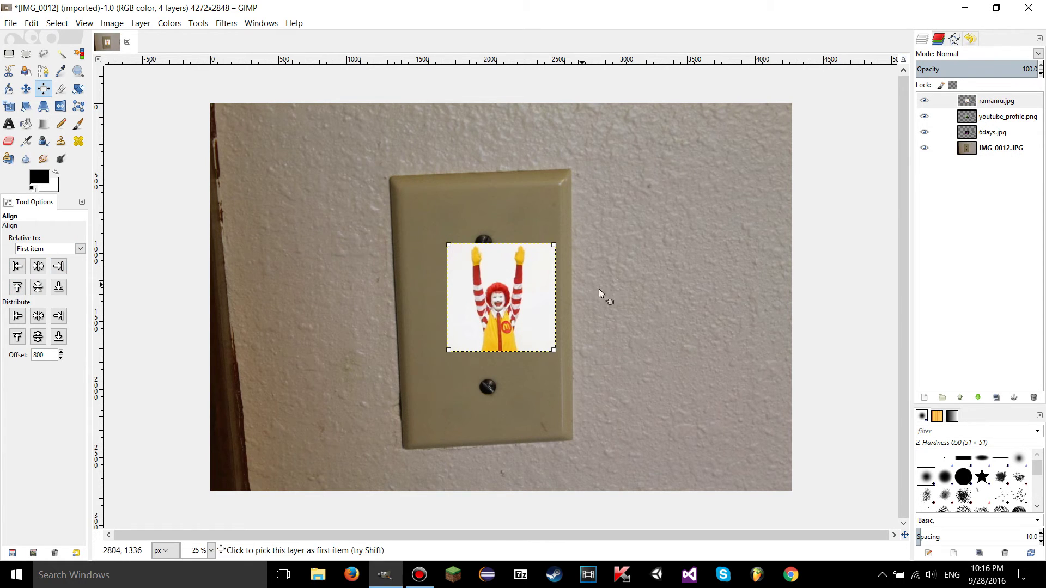
pyautogui.click(627, 245)
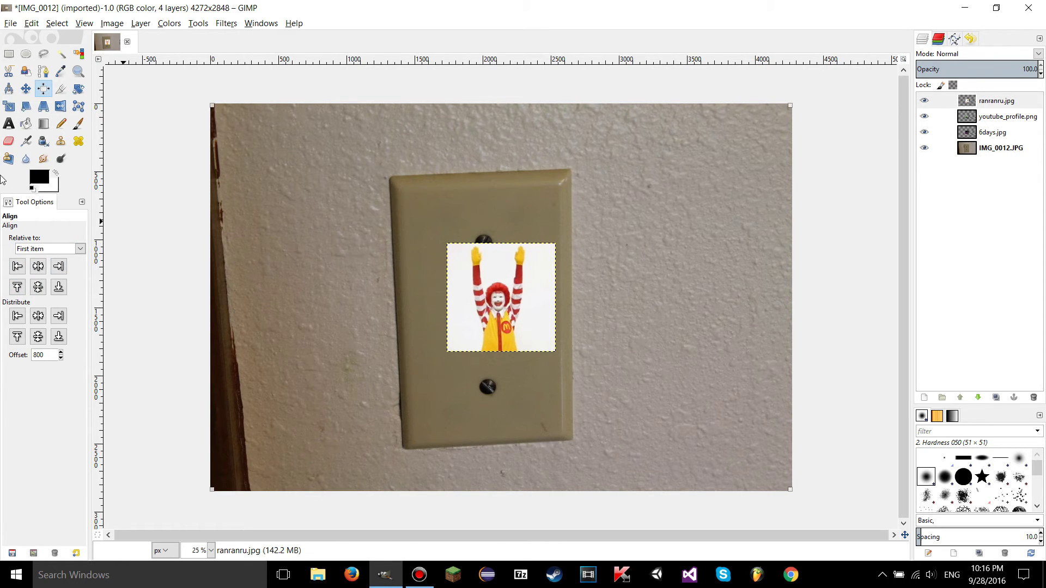
pyautogui.click(26, 89)
pyautogui.moveTo(491, 282); pyautogui.dragTo(652, 251)
pyautogui.moveTo(509, 304); pyautogui.dragTo(342, 264)
# Return to the Align tool and show the Relative to reference choices.
pyautogui.click(46, 91)
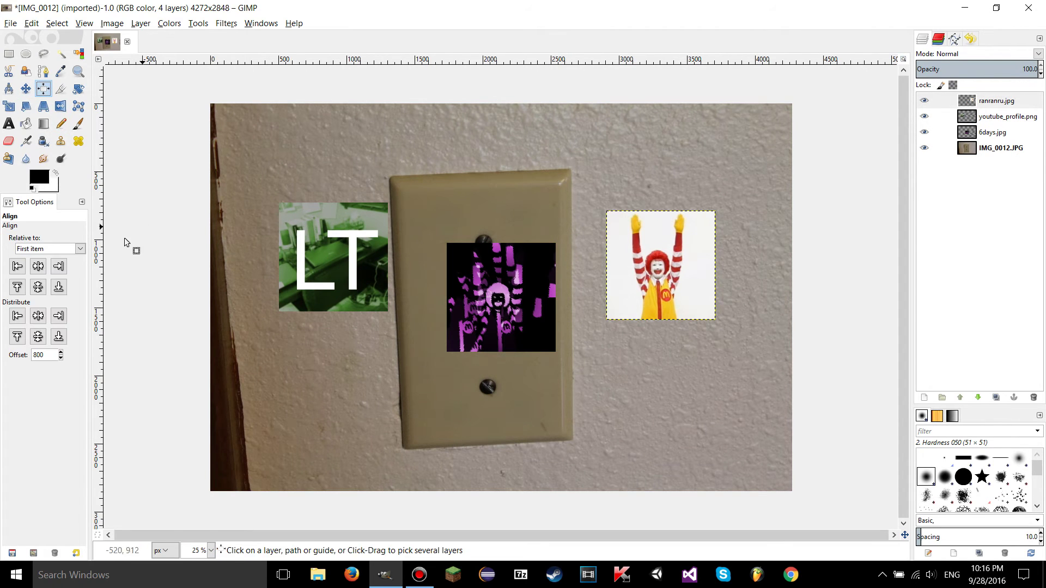
pyautogui.click(48, 249)
pyautogui.click(48, 251)
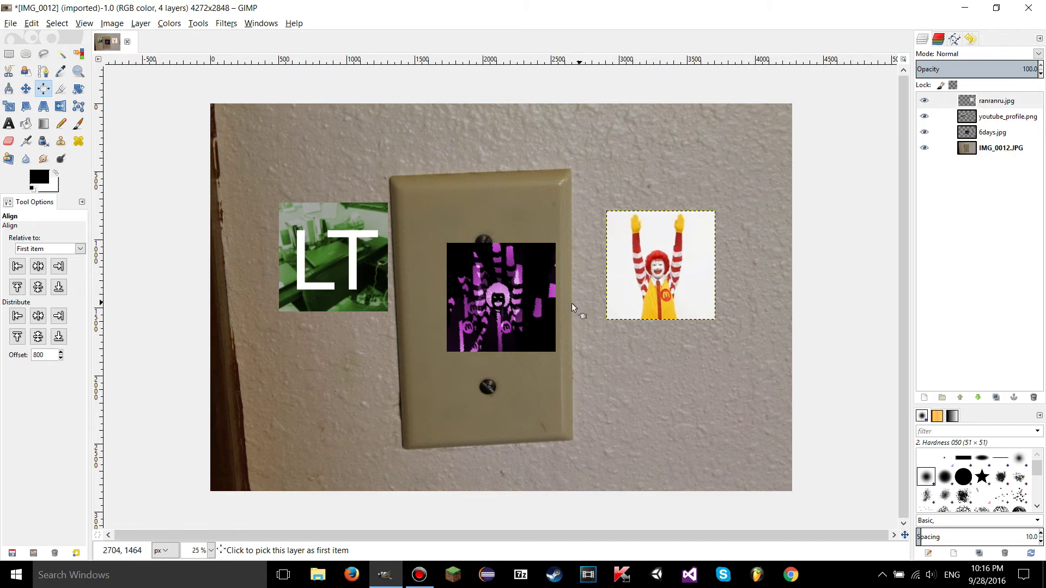
pyautogui.click(84, 249)
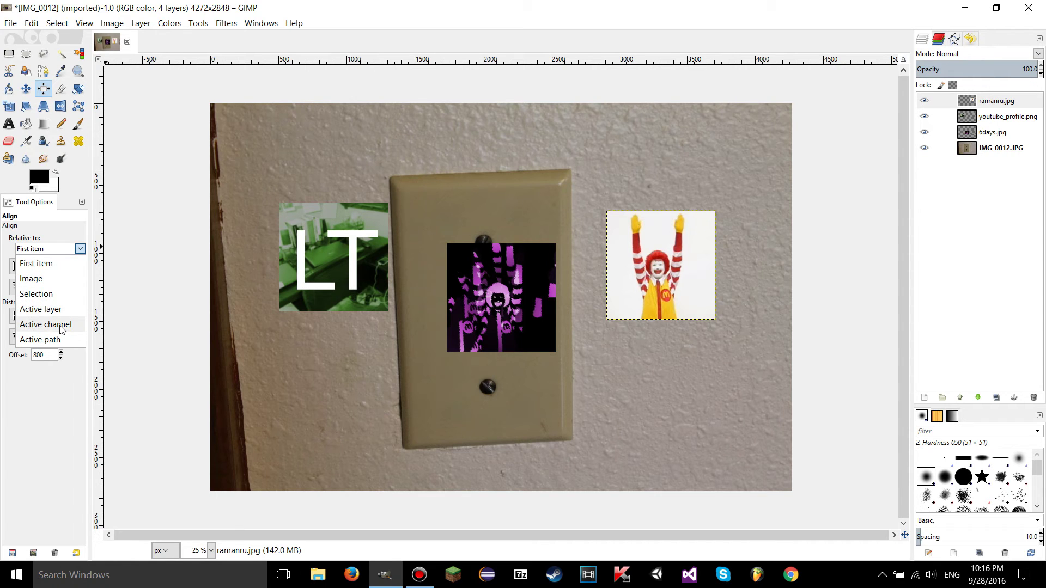
# Set Relative to Active layer, pick the LT picture, and make 6days.jpg the reference layer.
pyautogui.click(44, 309)
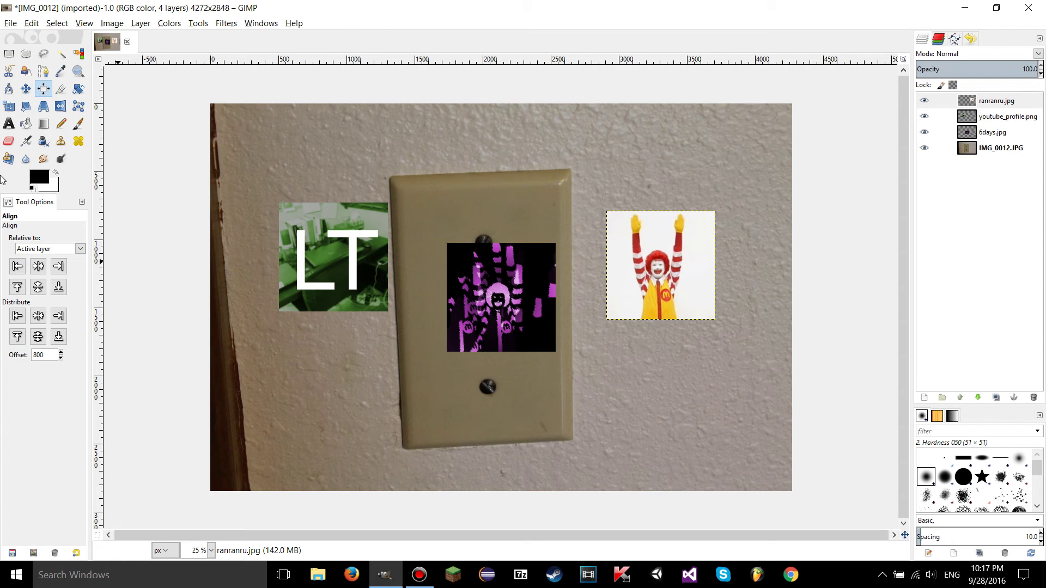
pyautogui.click(312, 235)
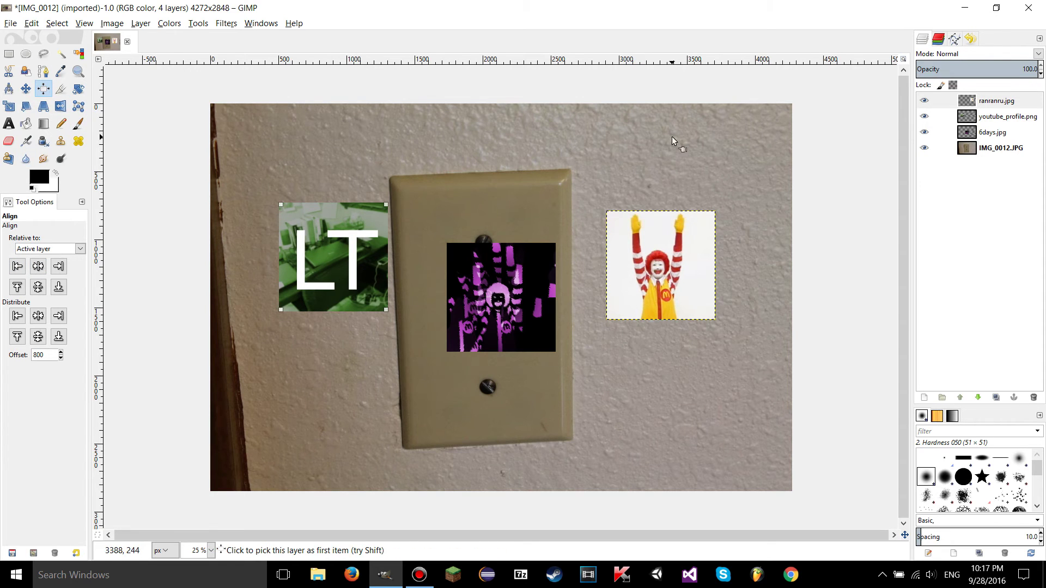
pyautogui.click(990, 139)
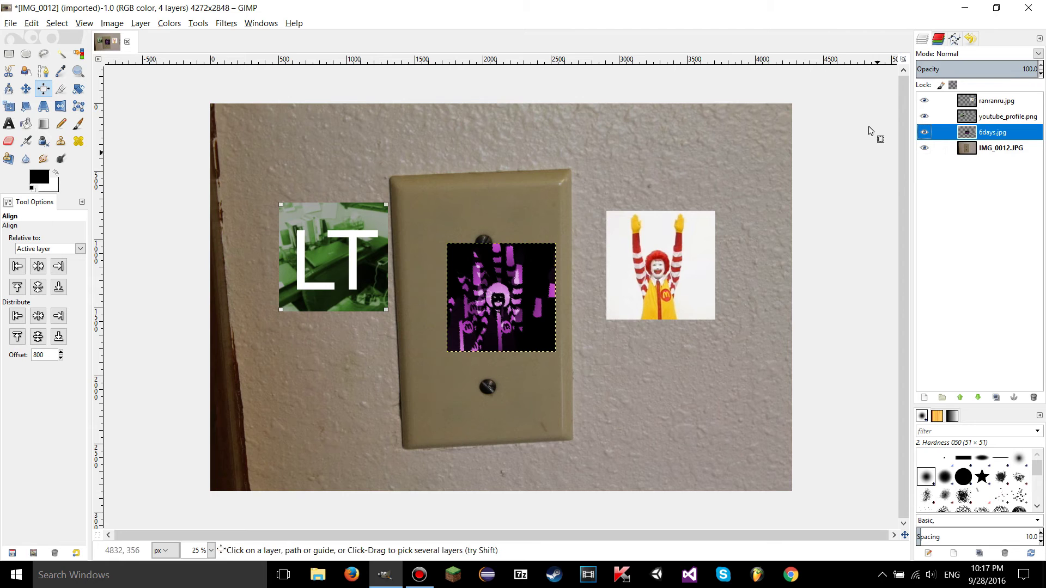
# Try edge and distribute alignments of LT against 6days.jpg, ending centered exactly on the purple picture.
pyautogui.click(58, 268)
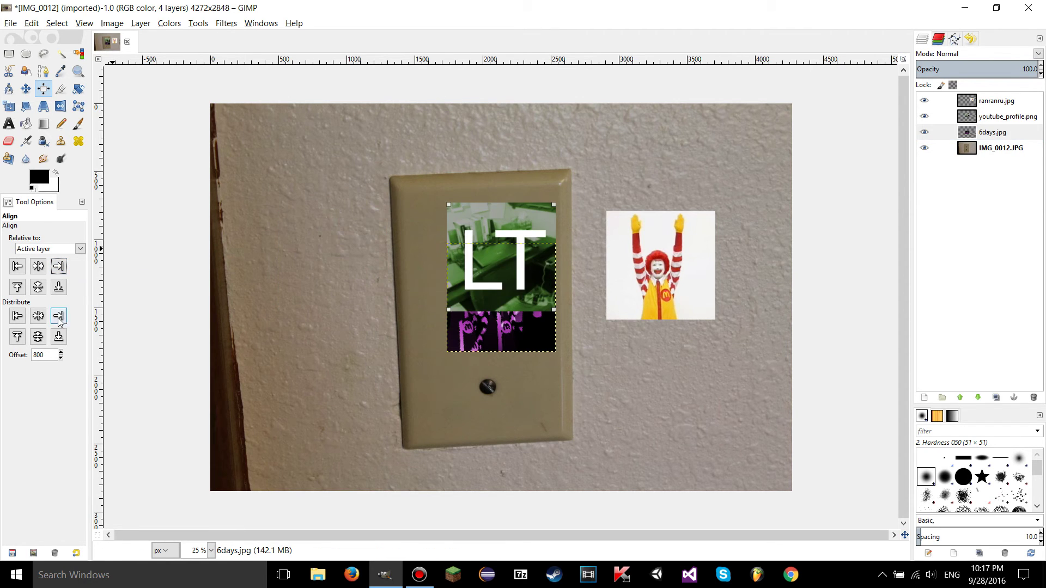
pyautogui.click(59, 287)
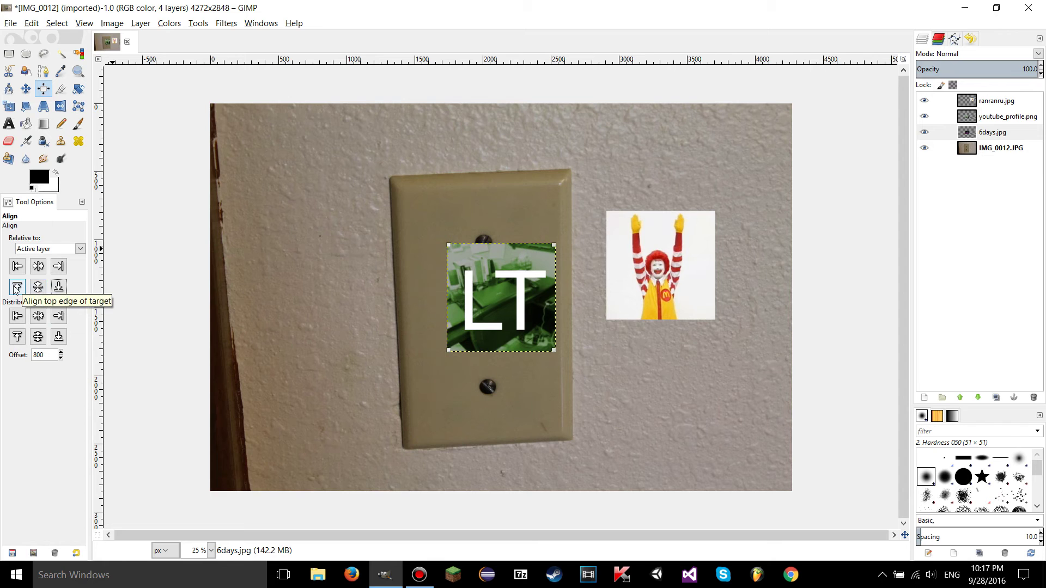
pyautogui.click(58, 338)
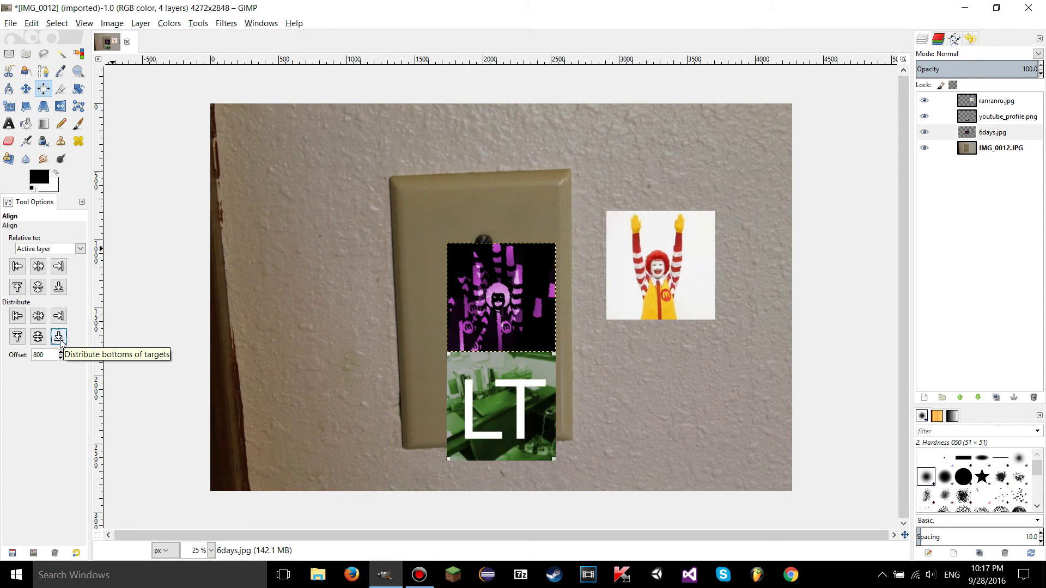
pyautogui.click(61, 319)
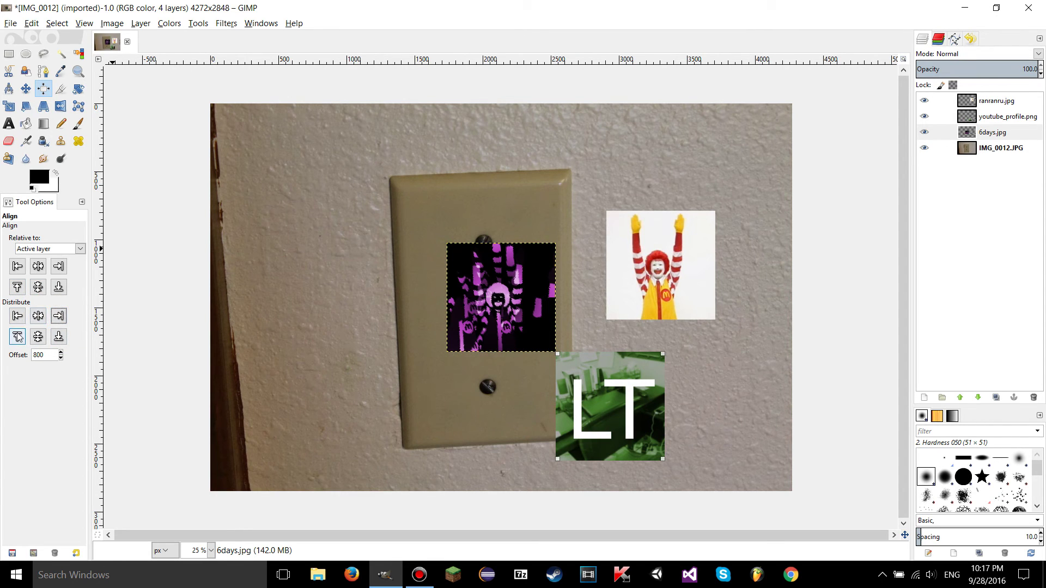
pyautogui.click(37, 337)
pyautogui.click(38, 286)
pyautogui.click(34, 249)
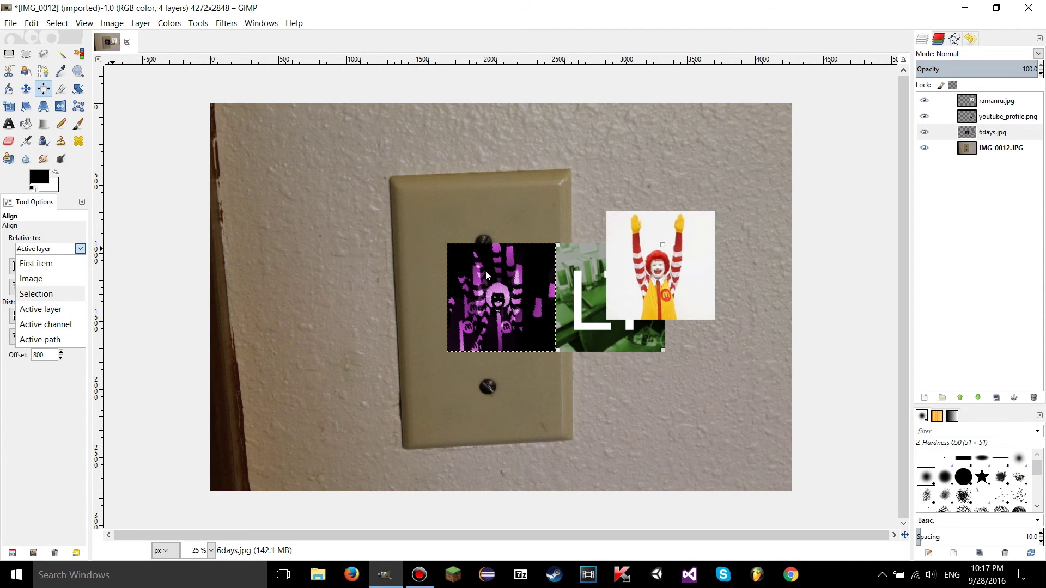
pyautogui.click(33, 251)
pyautogui.click(38, 266)
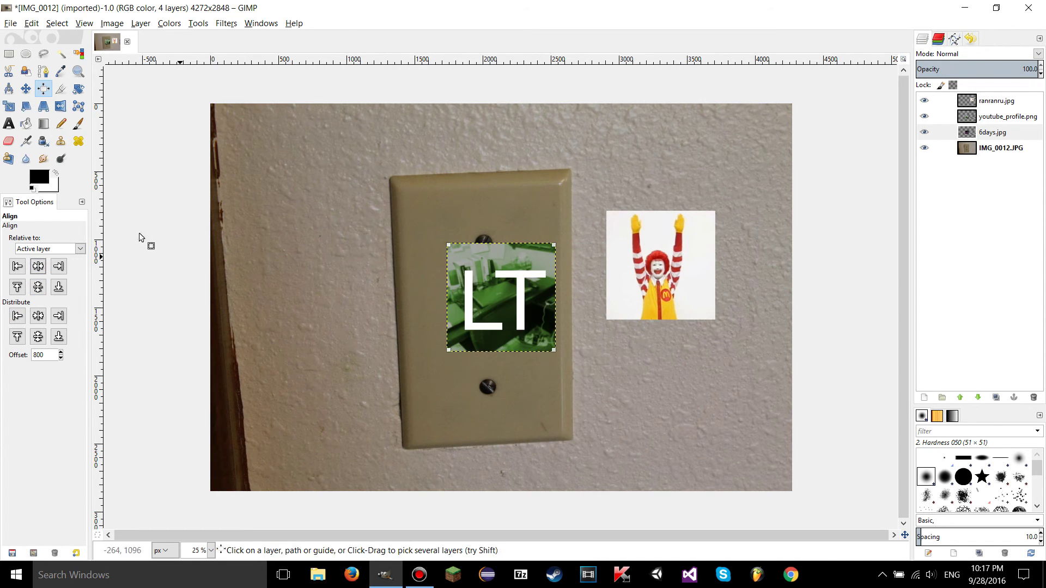
# Leave the reference choice unchanged and make the background photo IMG_0012.JPG the active layer.
pyautogui.click(80, 249)
pyautogui.press('Escape')
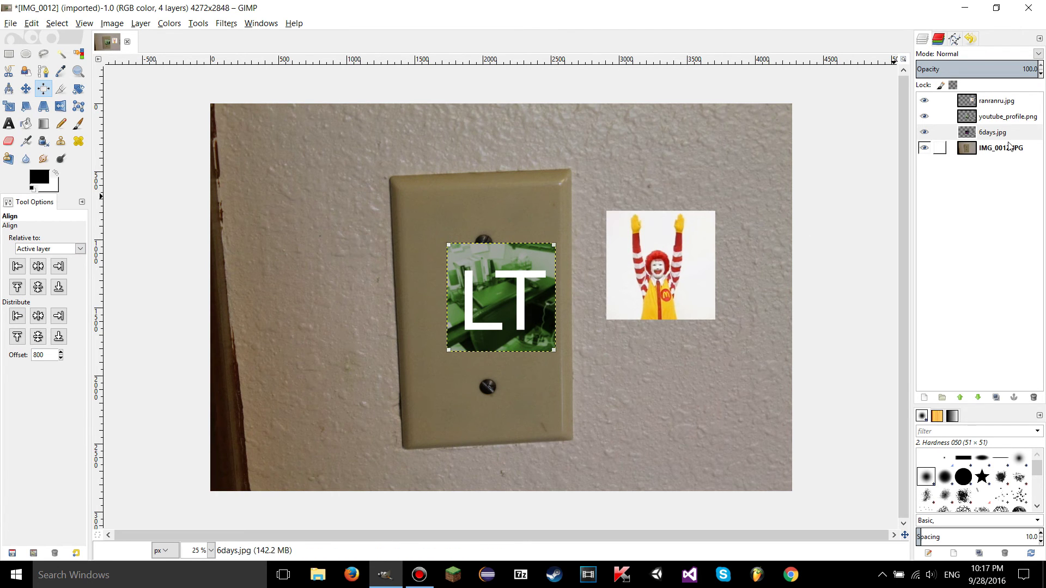
pyautogui.click(1012, 151)
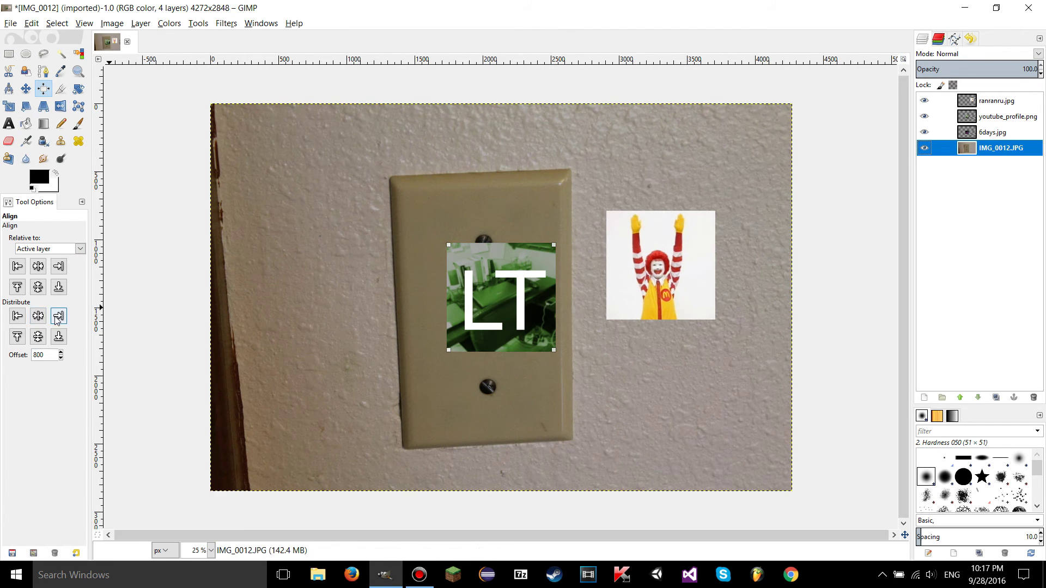
# Align LT to the photo's bottom, right, then left and top edges, ending in the top-left corner.
pyautogui.click(59, 287)
pyautogui.click(58, 267)
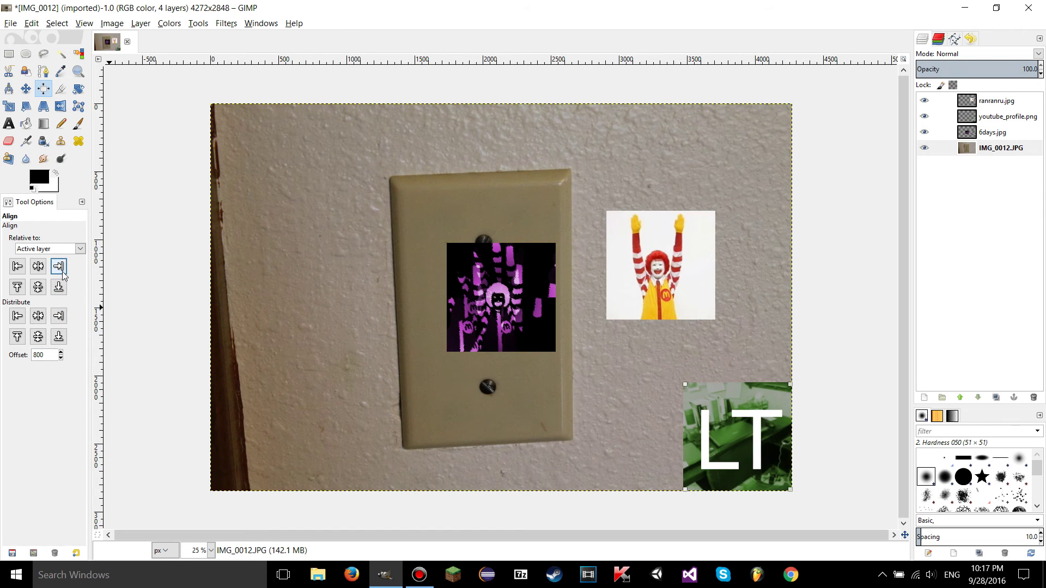
pyautogui.click(16, 267)
pyautogui.click(17, 287)
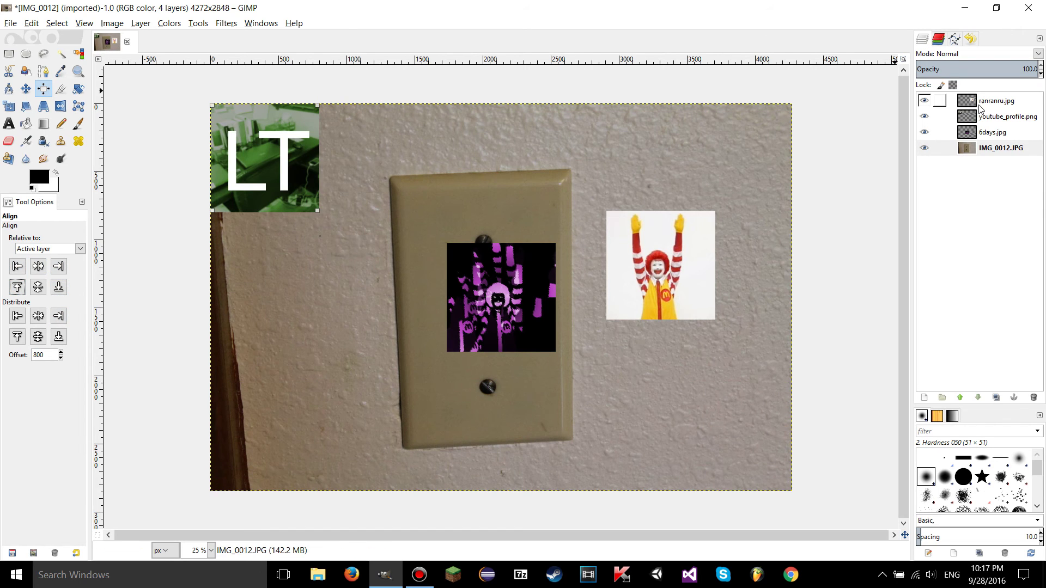
pyautogui.click(79, 249)
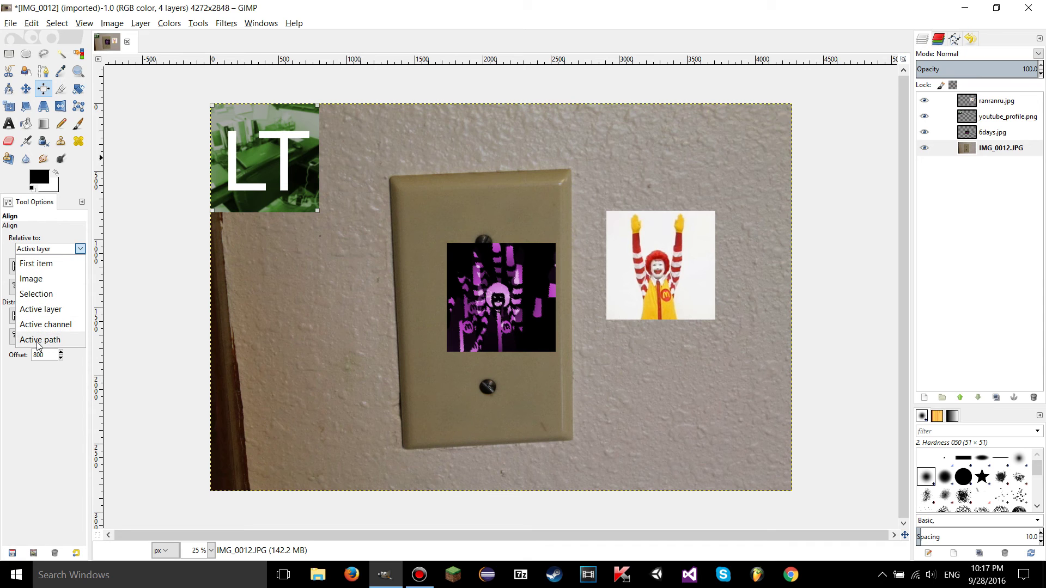
# Change the Align tool's Relative to setting from Active layer to Active path.
pyautogui.click(18, 384)
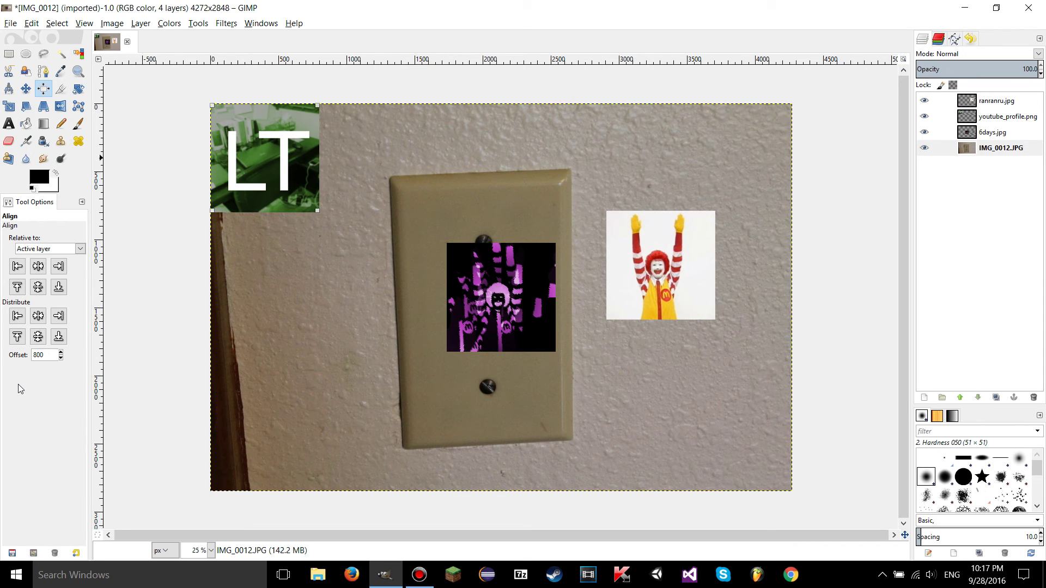
pyautogui.click(80, 248)
pyautogui.click(67, 325)
pyautogui.click(65, 250)
pyautogui.click(60, 340)
# Reopen the Relative to list several times, leaving Active path selected each time.
pyautogui.click(69, 251)
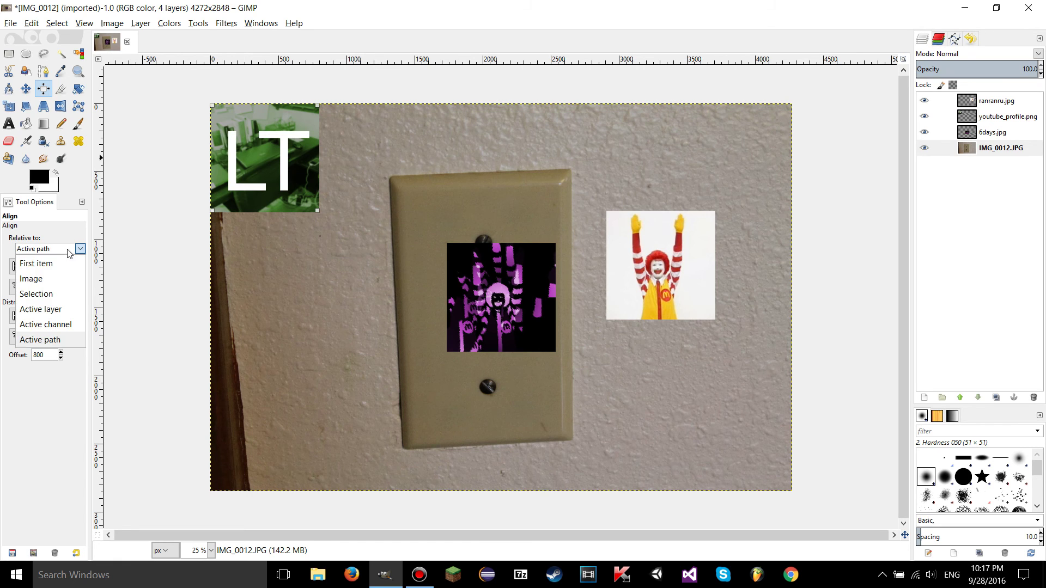
pyautogui.click(60, 340)
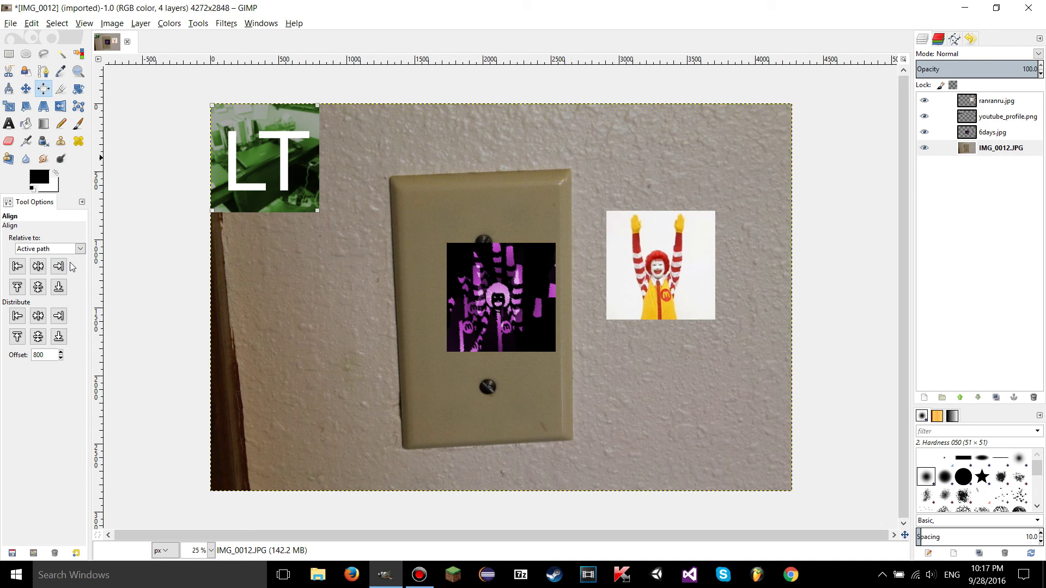
pyautogui.click(53, 252)
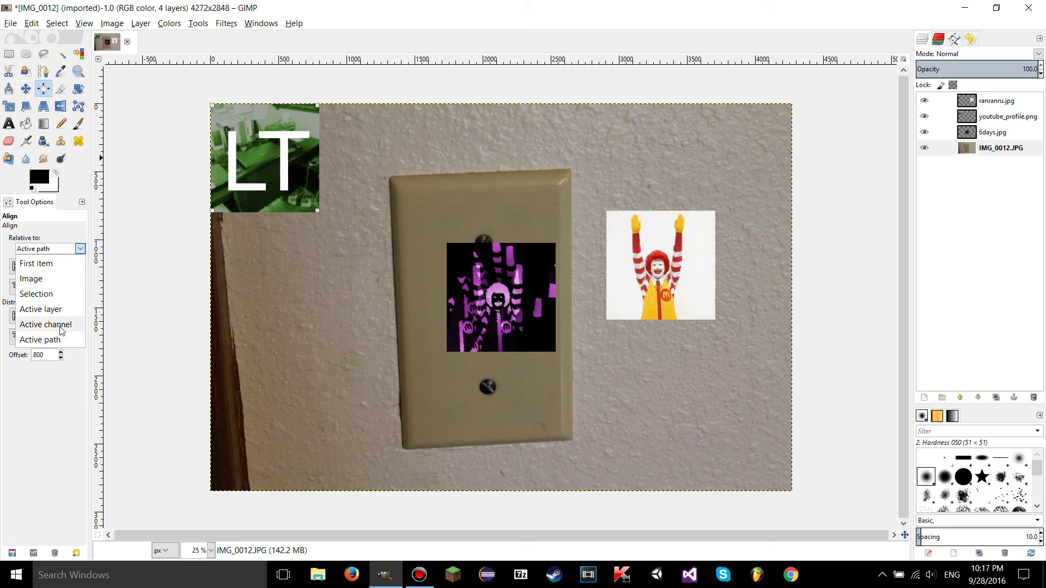
pyautogui.click(68, 358)
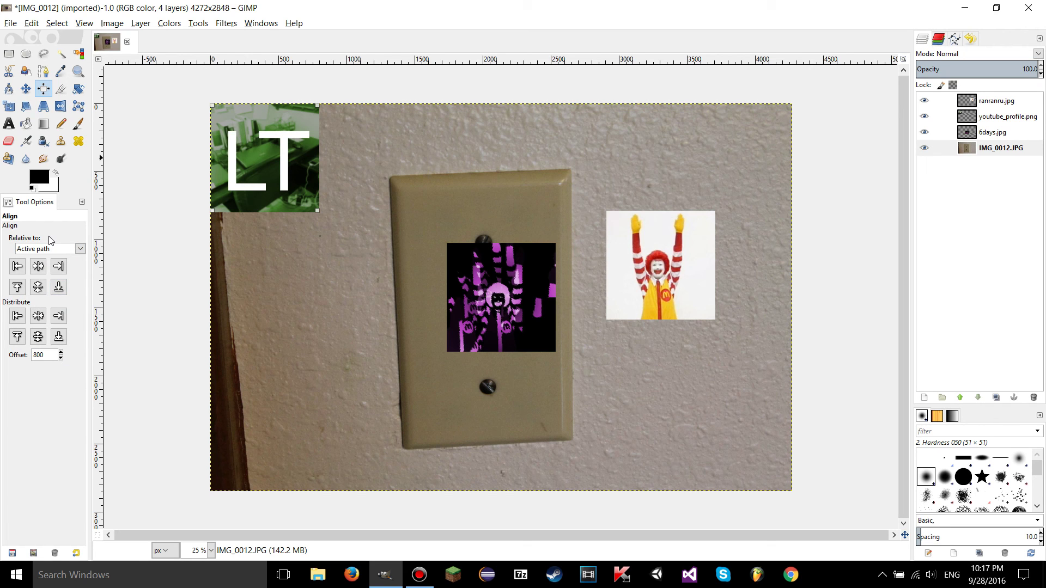
pyautogui.click(62, 251)
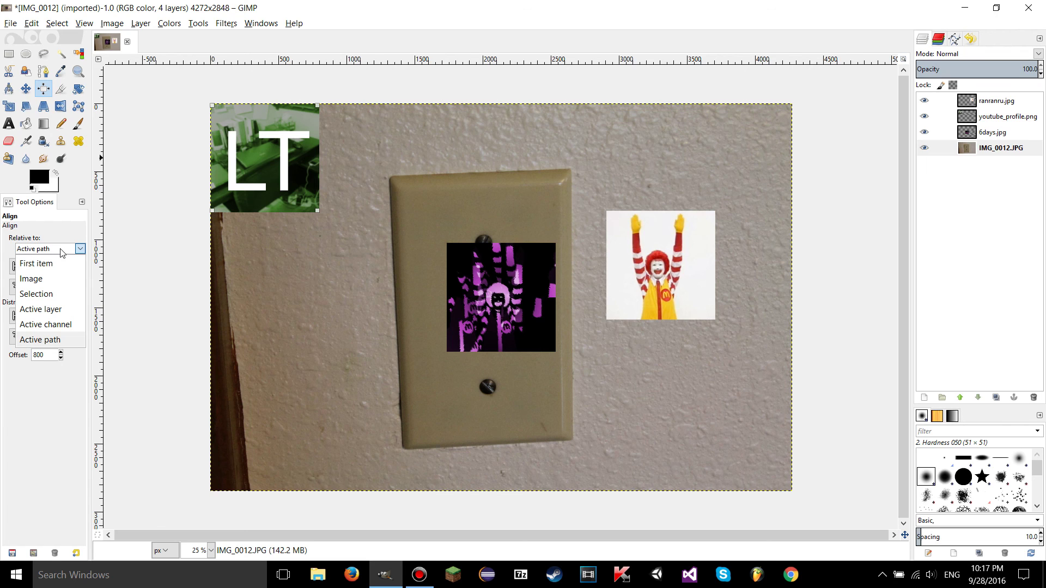
pyautogui.click(57, 231)
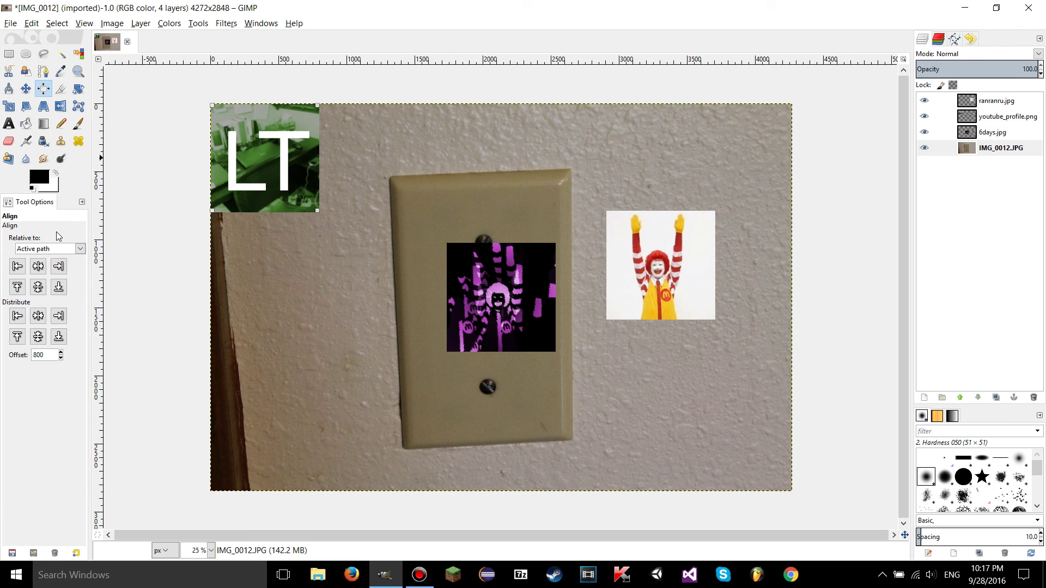
pyautogui.click(49, 249)
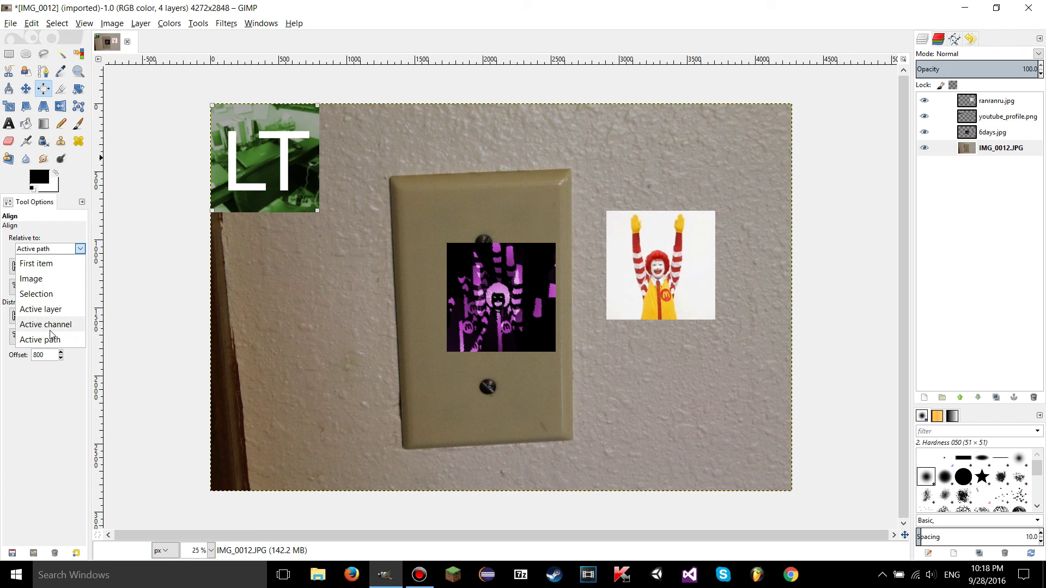
pyautogui.click(71, 356)
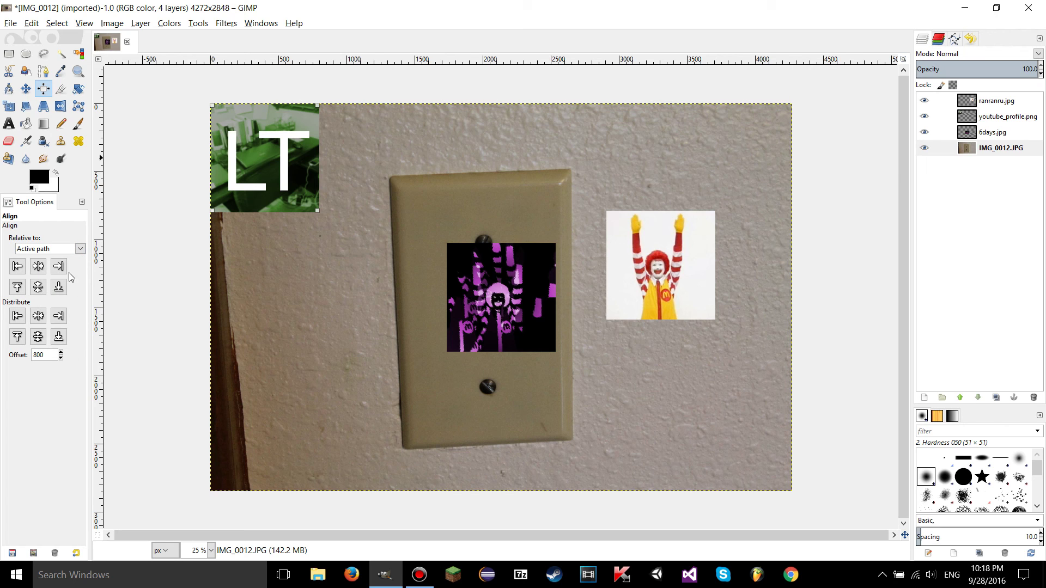
pyautogui.click(65, 251)
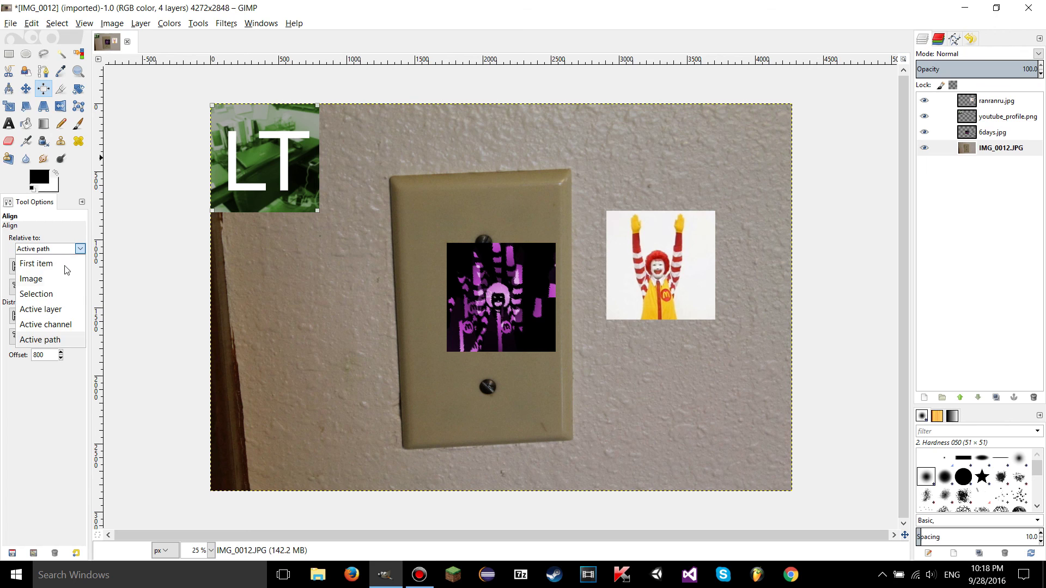
pyautogui.click(70, 359)
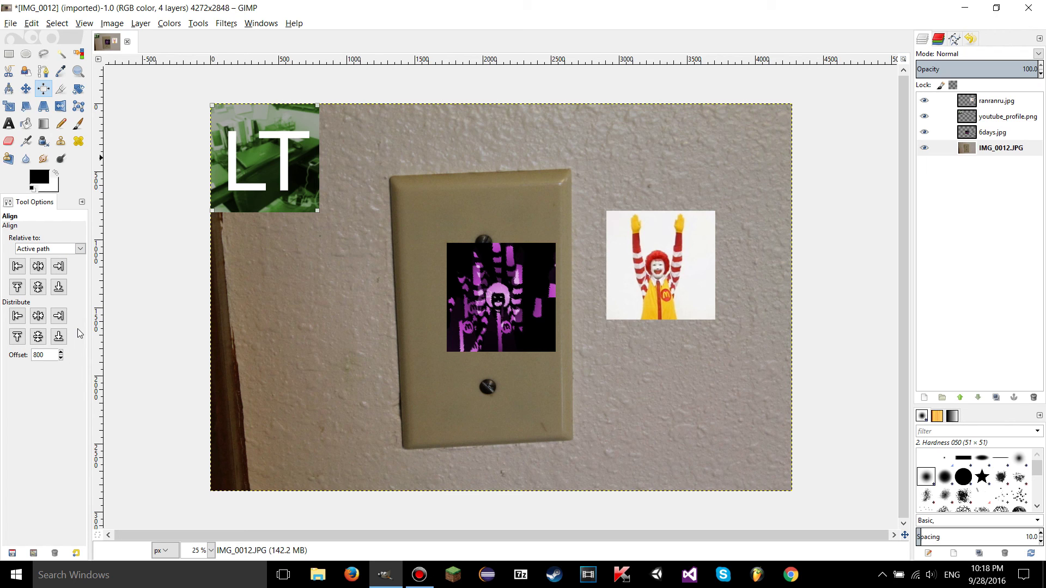